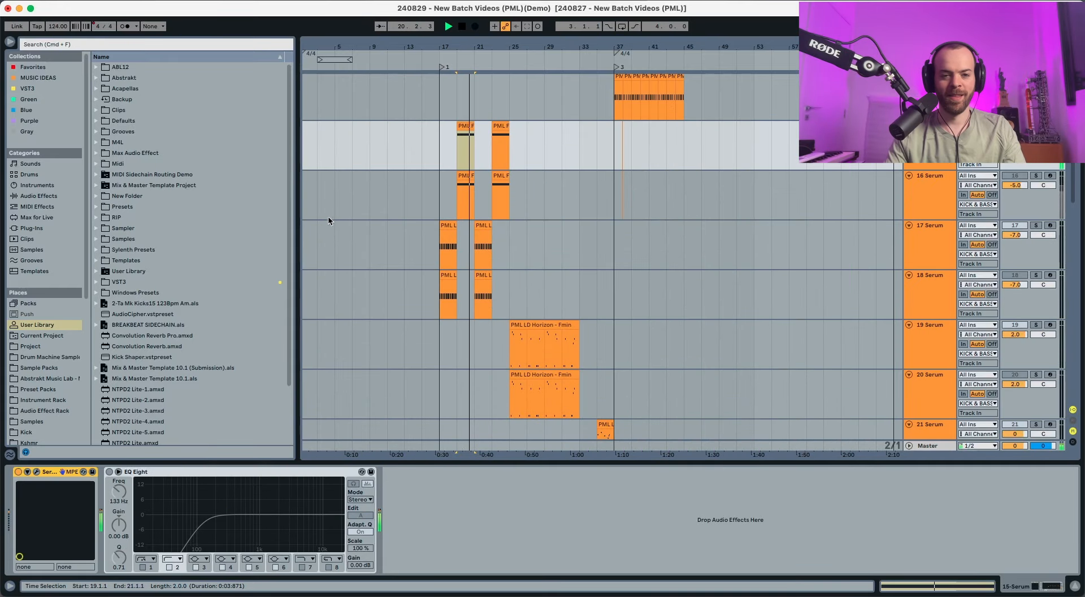
Open the first Mind State MIDI clip on track 15 and play it back with its E3 note in view.
{"action": "key", "text": "space"}
{"action": "double_click", "coordinate": [463, 125]}
{"action": "left_click", "coordinate": [454, 130]}
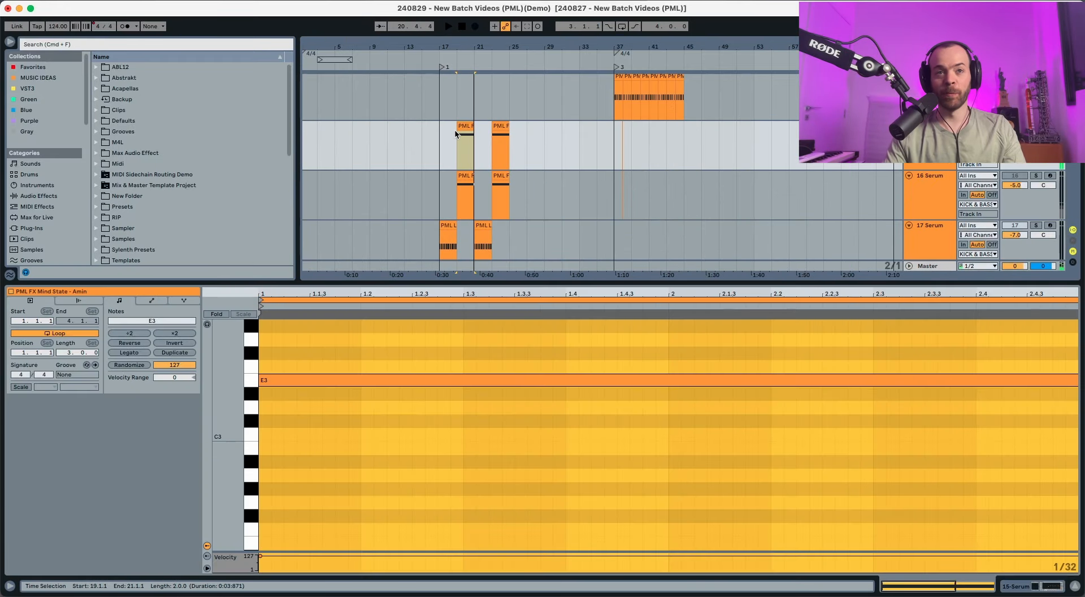
{"action": "key", "text": "space"}
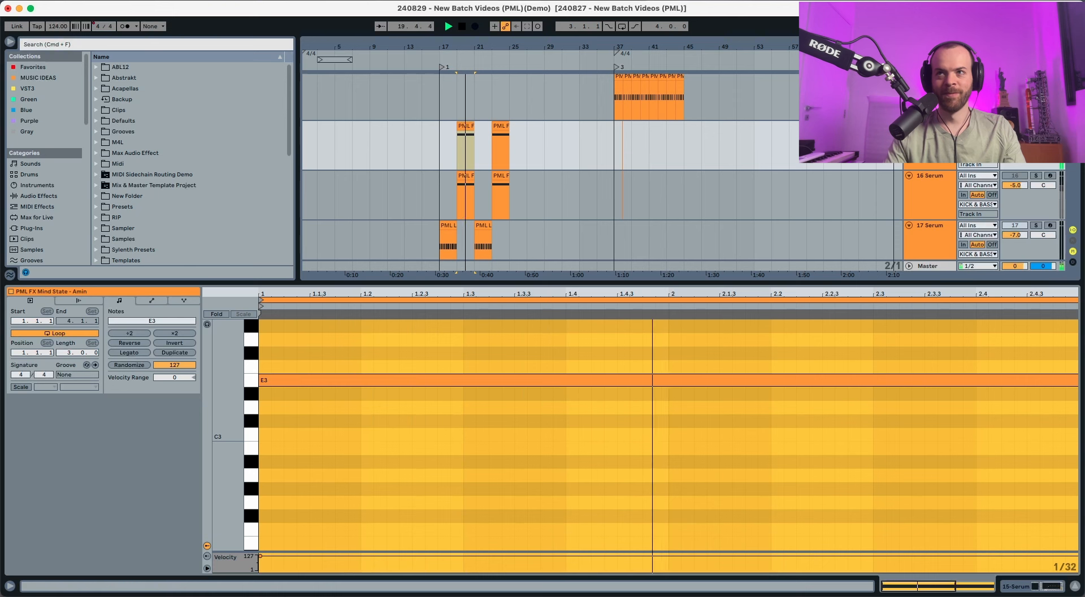
{"action": "key", "text": "space"}
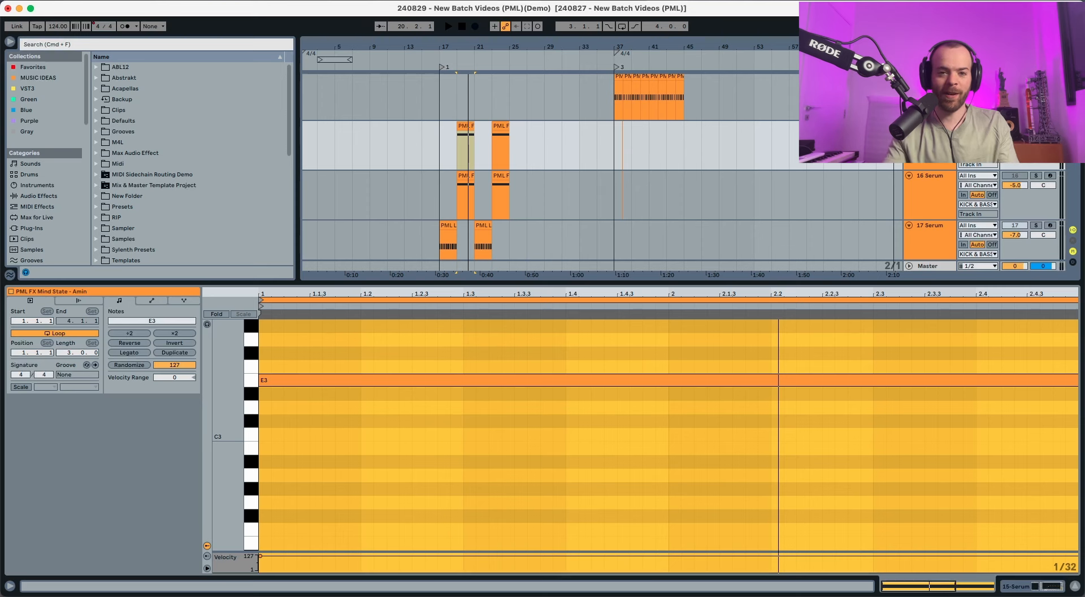
Show track 15's device chain, switch on its EQ Eight and play the section back.
{"action": "left_click", "coordinate": [930, 126]}
{"action": "double_click", "coordinate": [930, 126]}
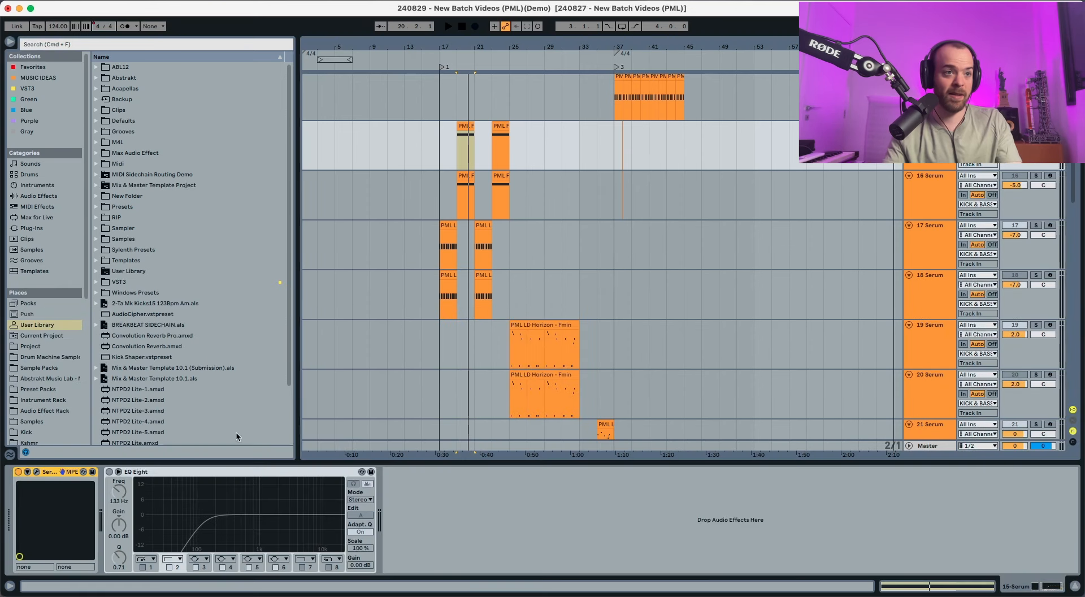
{"action": "left_click", "coordinate": [110, 472]}
{"action": "key", "text": "space"}
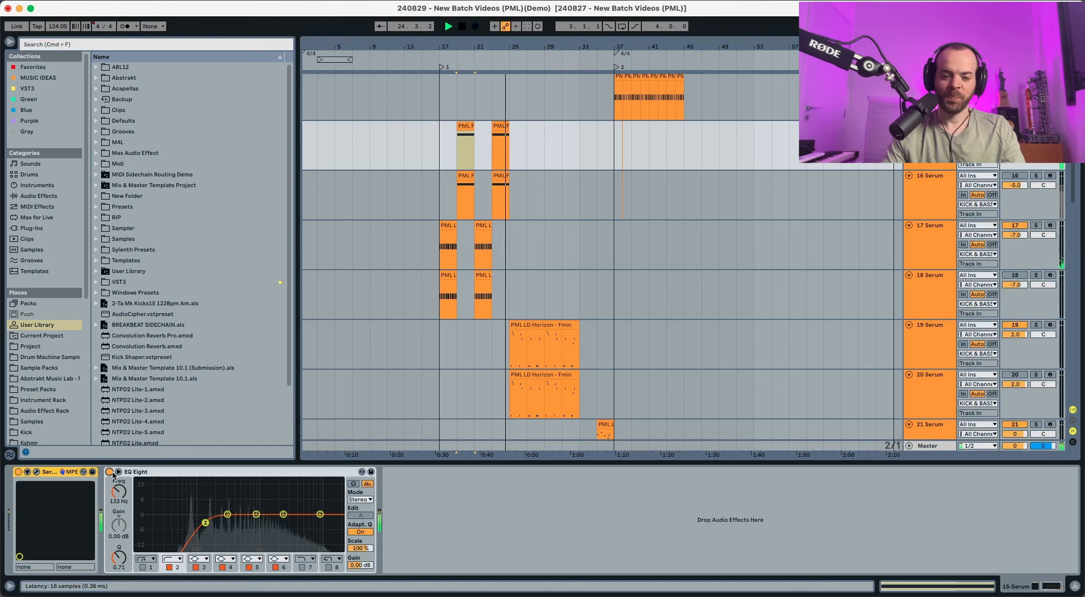
{"action": "key", "text": "space"}
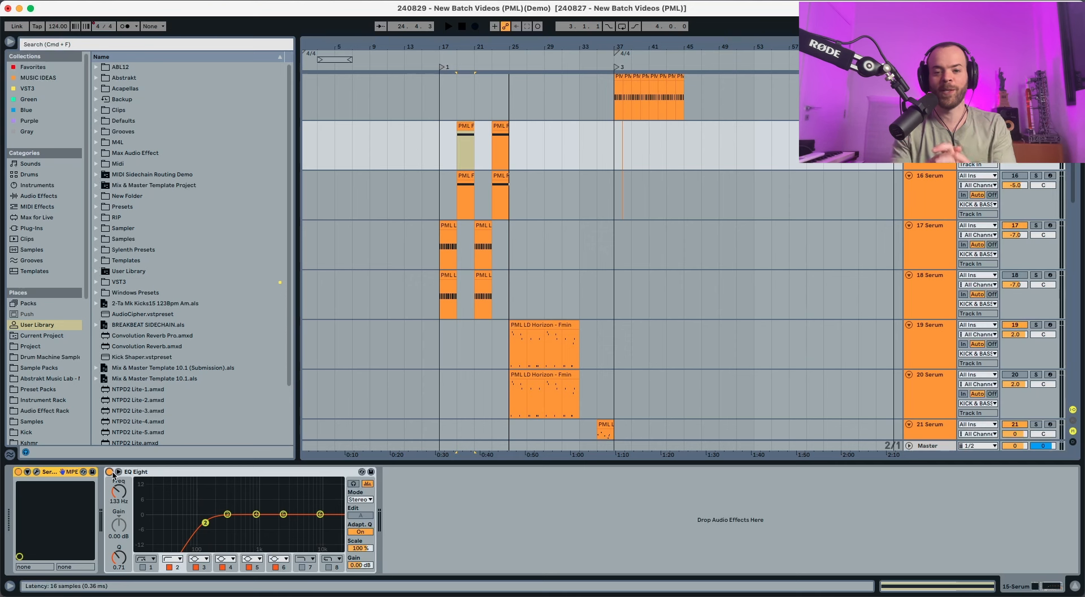
Solo track 16 and bypass its EQ Eight.
{"action": "left_click", "coordinate": [921, 199]}
{"action": "left_click", "coordinate": [1036, 182]}
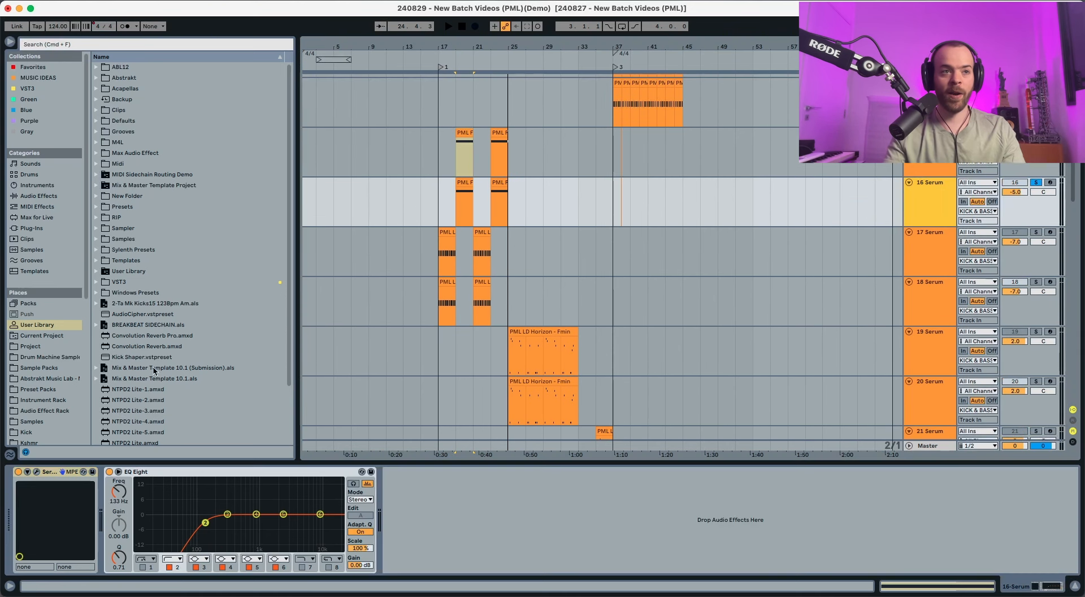
{"action": "left_click", "coordinate": [109, 471]}
Open the Serum instrument on track 16 and listen to its initial saw sound.
{"action": "left_click", "coordinate": [50, 471]}
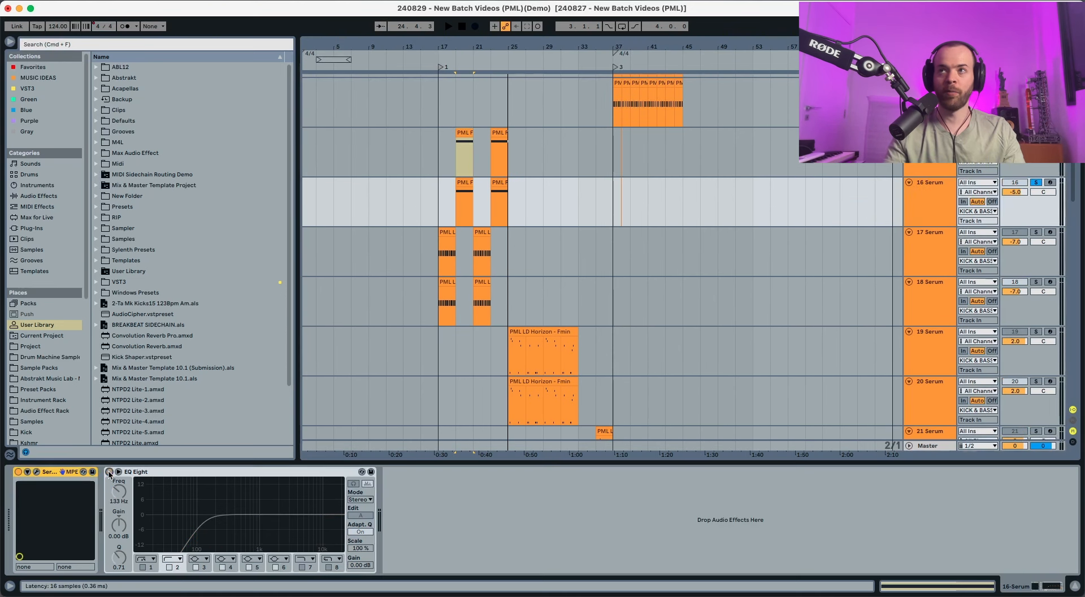
{"action": "left_click", "coordinate": [37, 472]}
{"action": "key", "text": "space"}
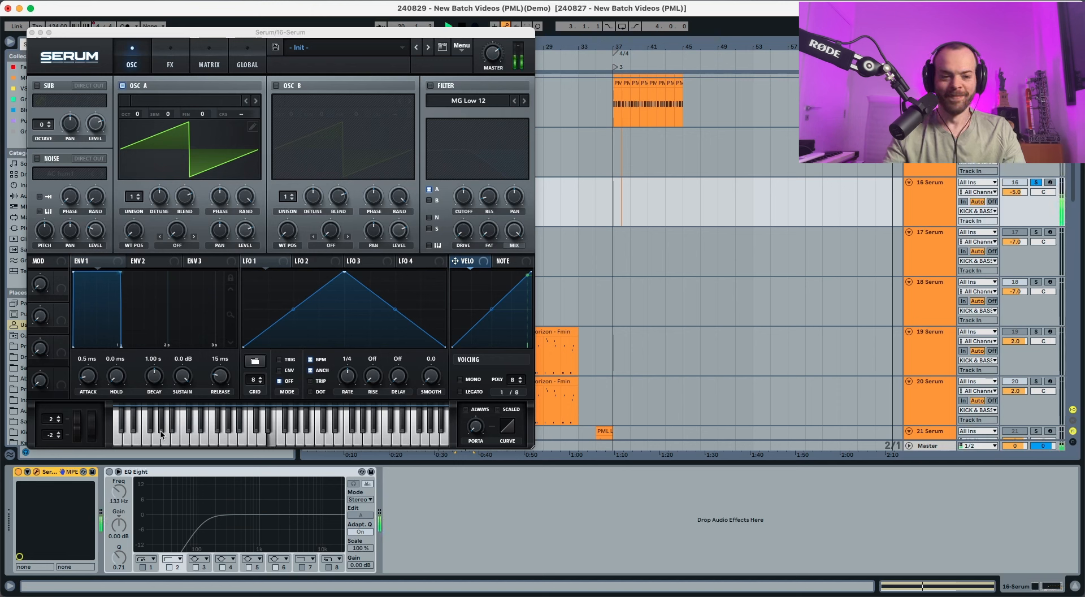
{"action": "key", "text": "space"}
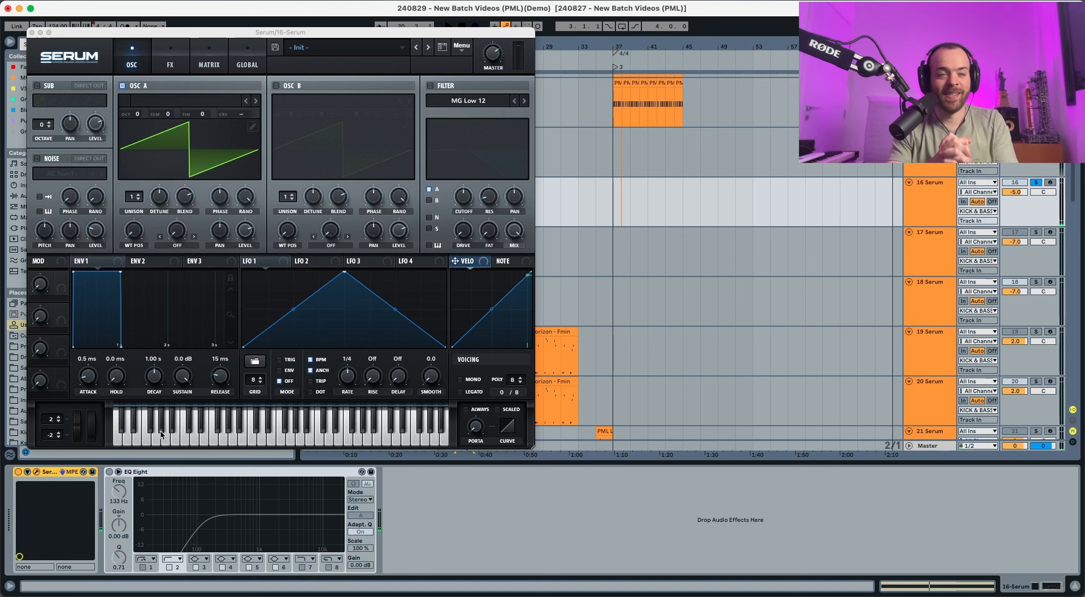
Load the Basic Shapes wavetable into oscillator A and move its wavetable position to the downward saw shape.
{"action": "left_click", "coordinate": [144, 100]}
{"action": "mouse_move", "coordinate": [170, 117]}
{"action": "left_click", "coordinate": [327, 136]}
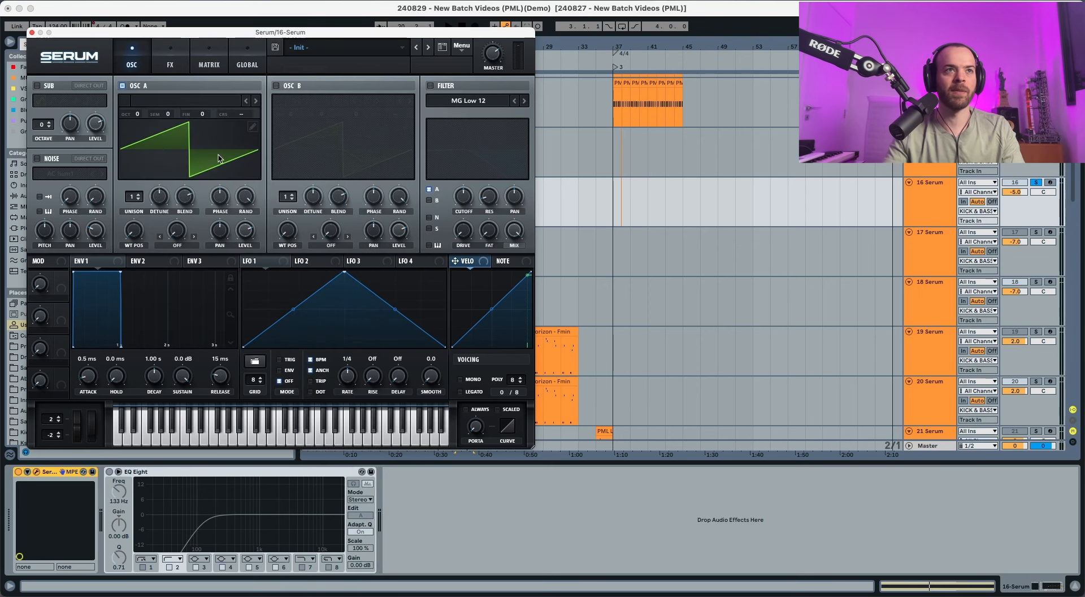
{"action": "key", "text": "space"}
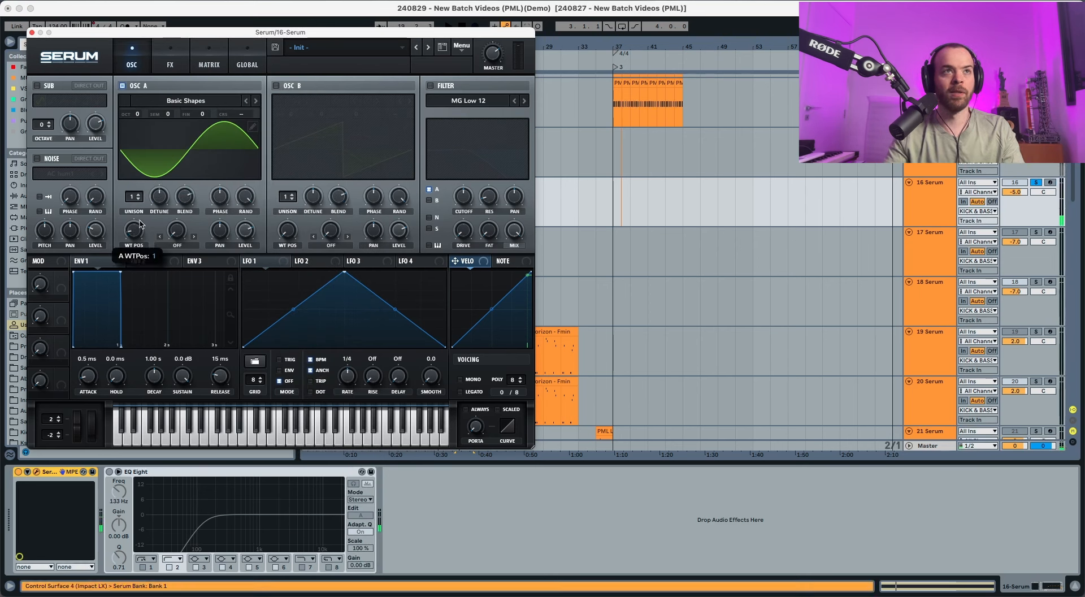
{"action": "left_click_drag", "start_coordinate": [139, 236], "coordinate": [141, 218]}
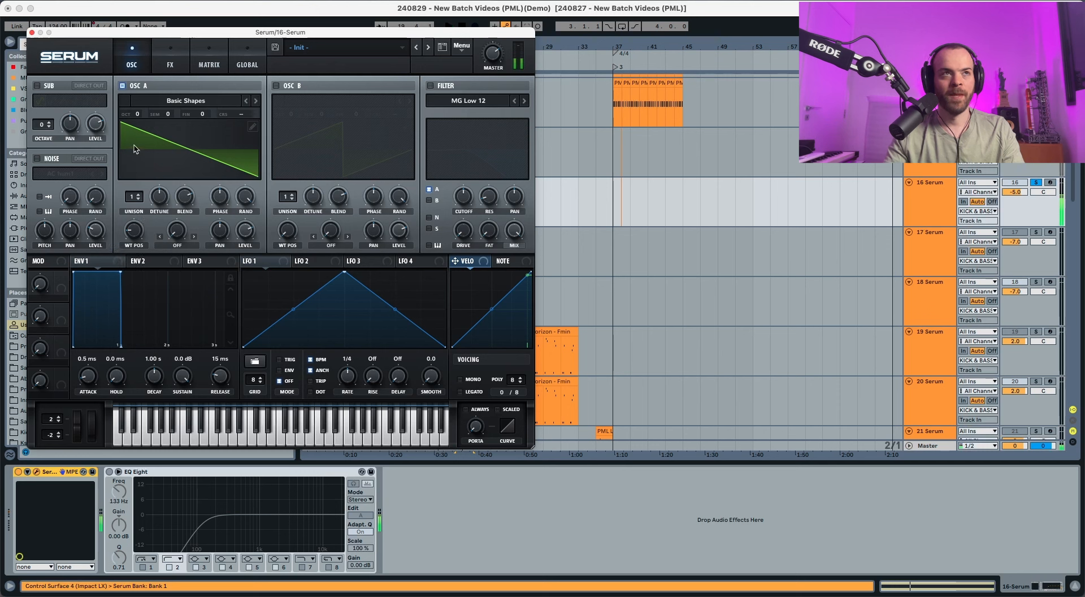
Set oscillator A to octave -1 with 6 unison voices and reduce its detune during playback.
{"action": "left_click_drag", "start_coordinate": [137, 114], "coordinate": [135, 127]}
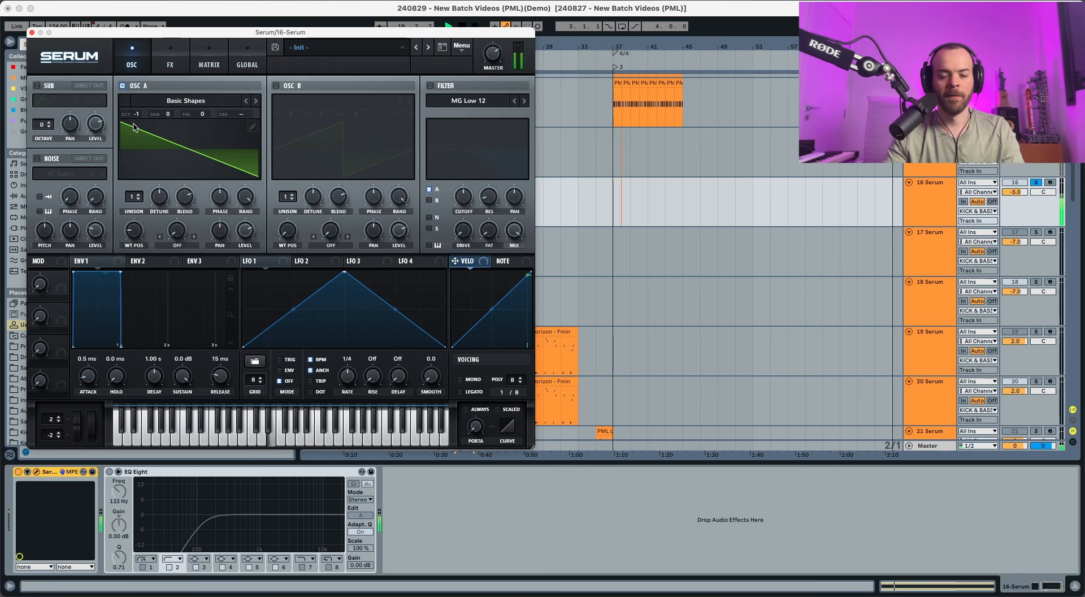
{"action": "left_click_drag", "start_coordinate": [134, 196], "coordinate": [136, 161]}
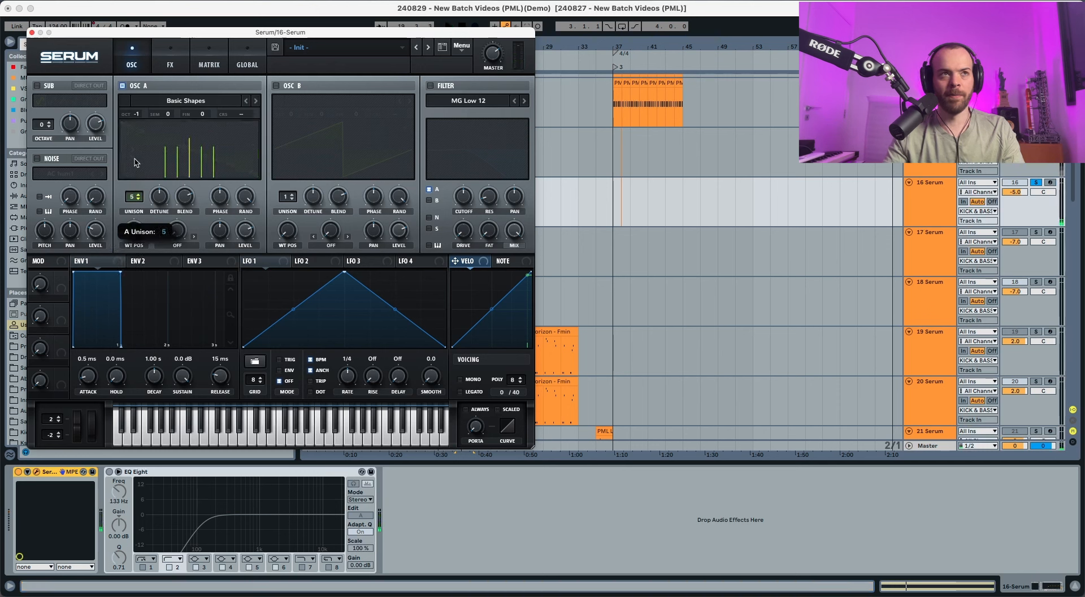
{"action": "key", "text": "space"}
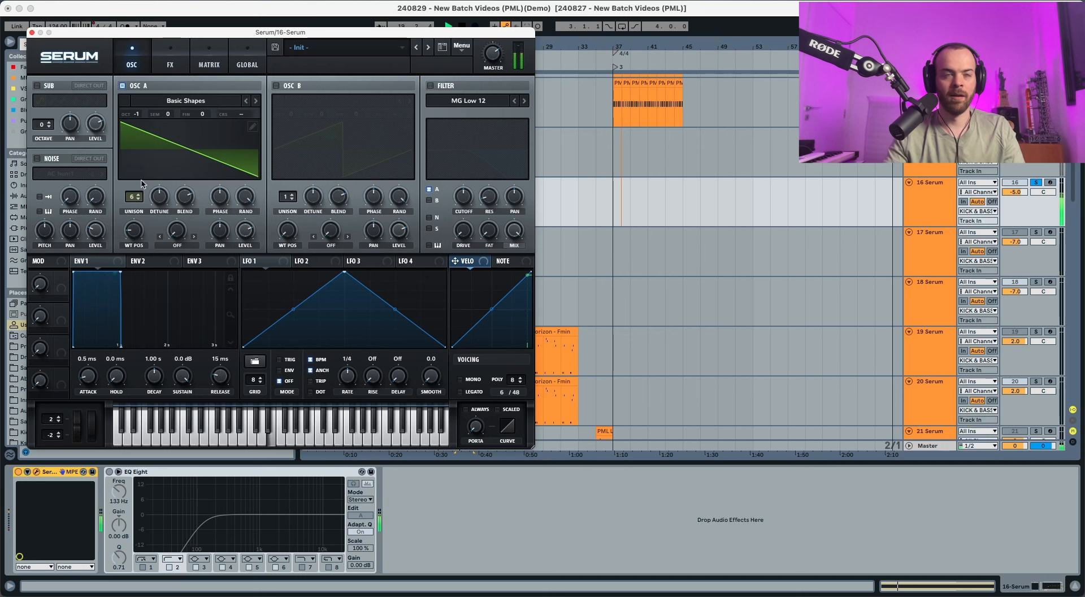
{"action": "left_click_drag", "start_coordinate": [158, 196], "coordinate": [159, 211]}
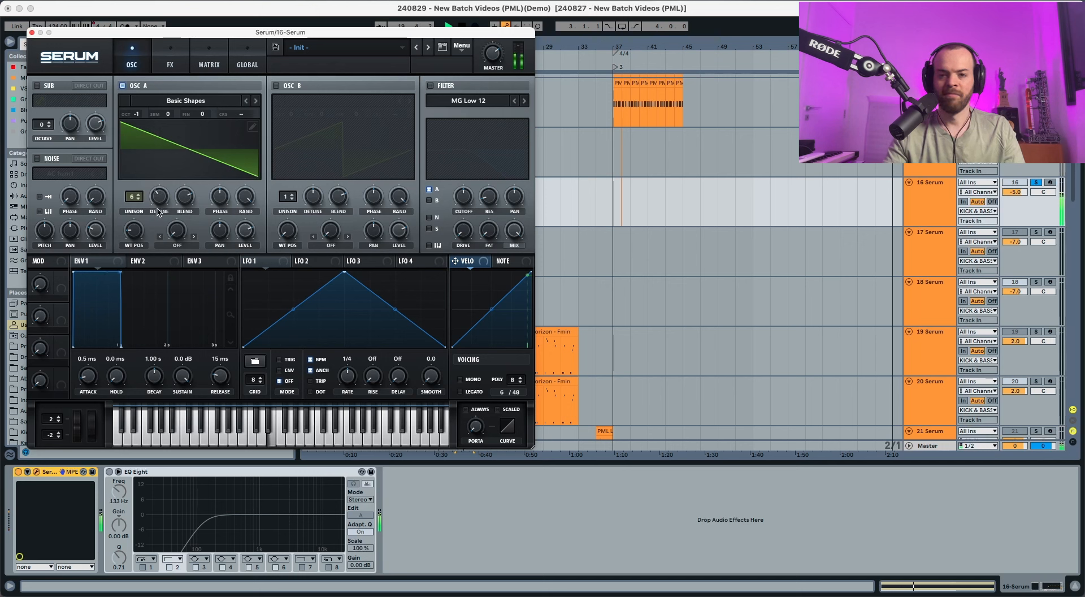
{"action": "key", "text": "space"}
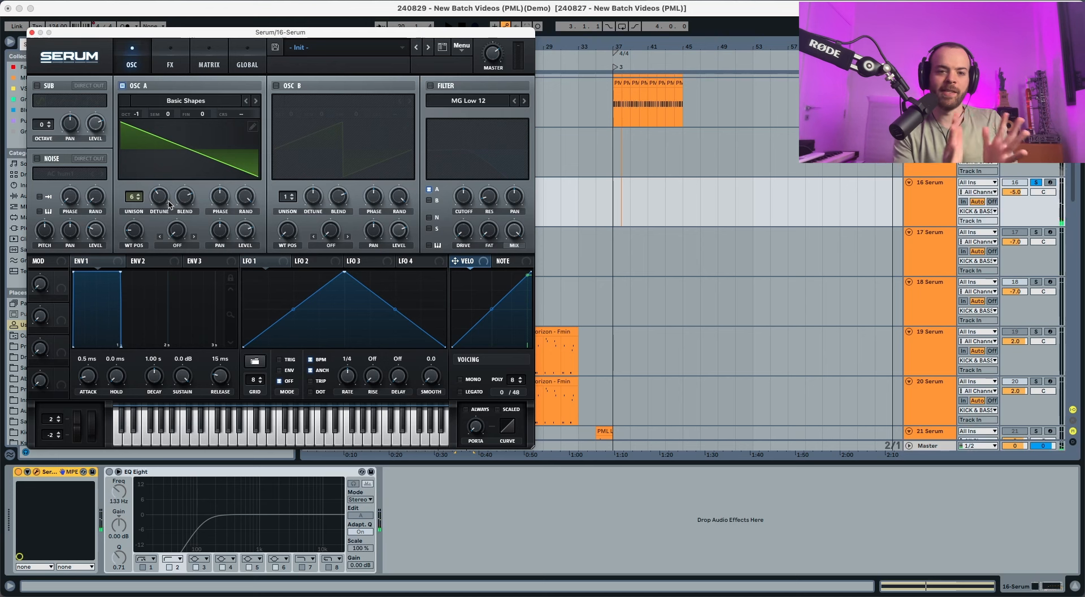
Enable oscillator B and lower it to octave -2 while auditioning the sound.
{"action": "left_click", "coordinate": [276, 86]}
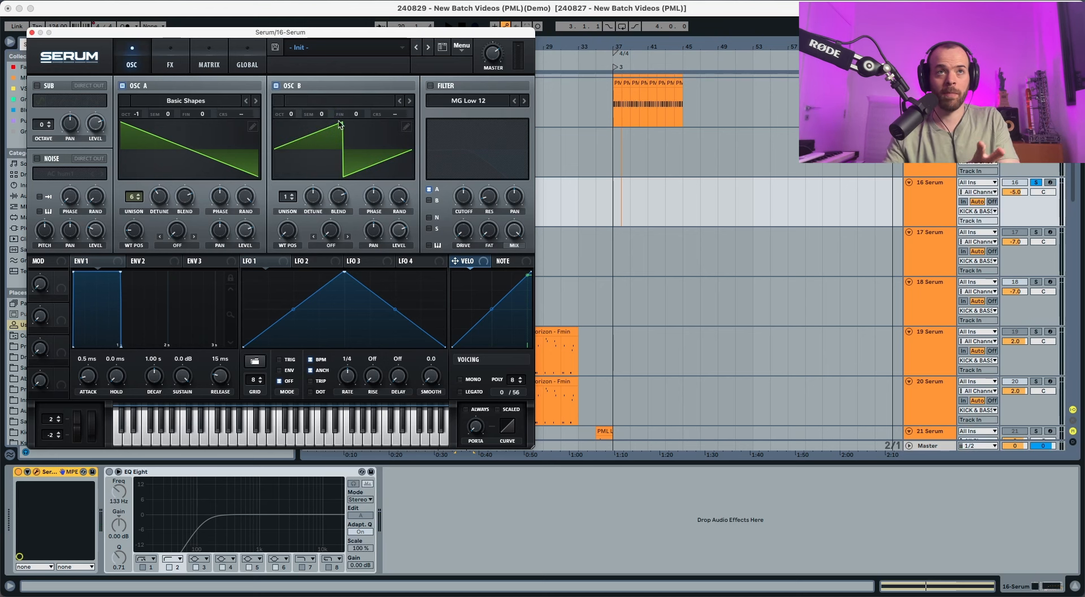
{"action": "key", "text": "space"}
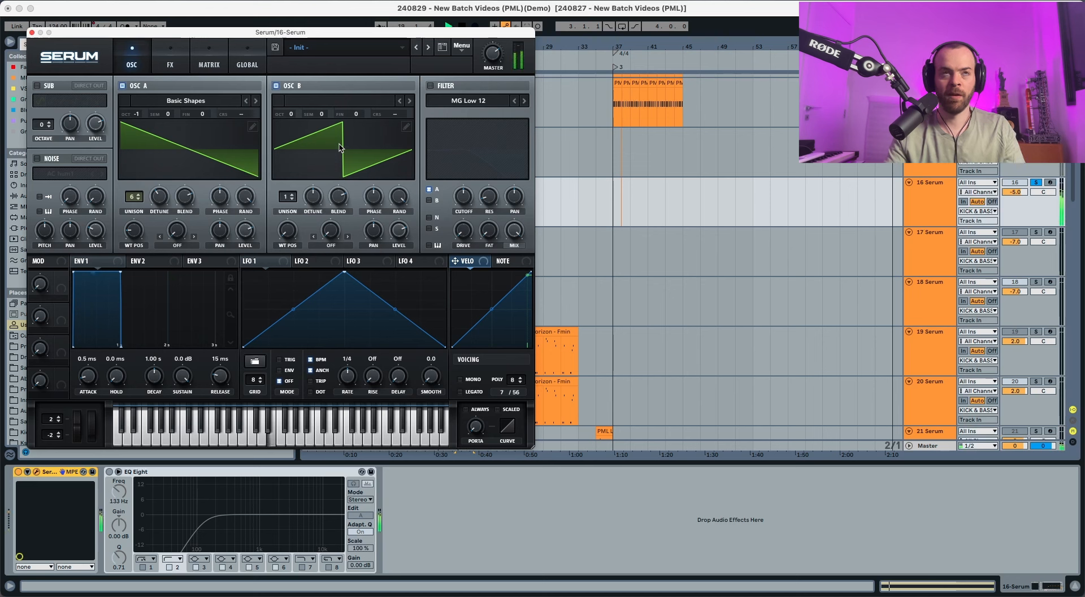
{"action": "key", "text": "space"}
{"action": "mouse_move", "coordinate": [294, 116]}
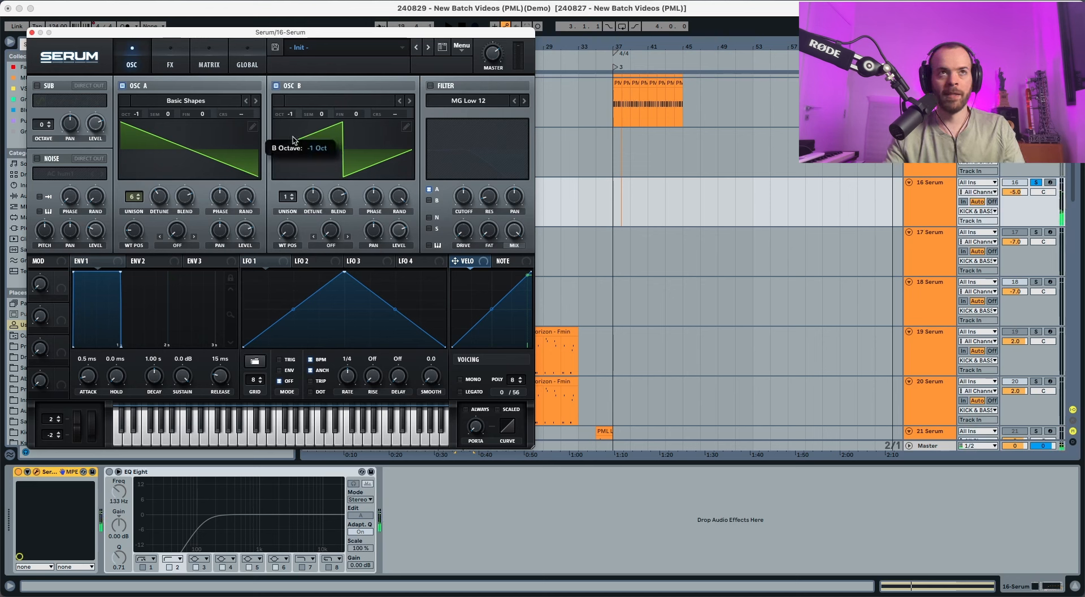
{"action": "key", "text": "space"}
{"action": "left_click_drag", "start_coordinate": [294, 140], "coordinate": [299, 145]}
{"action": "key", "text": "space"}
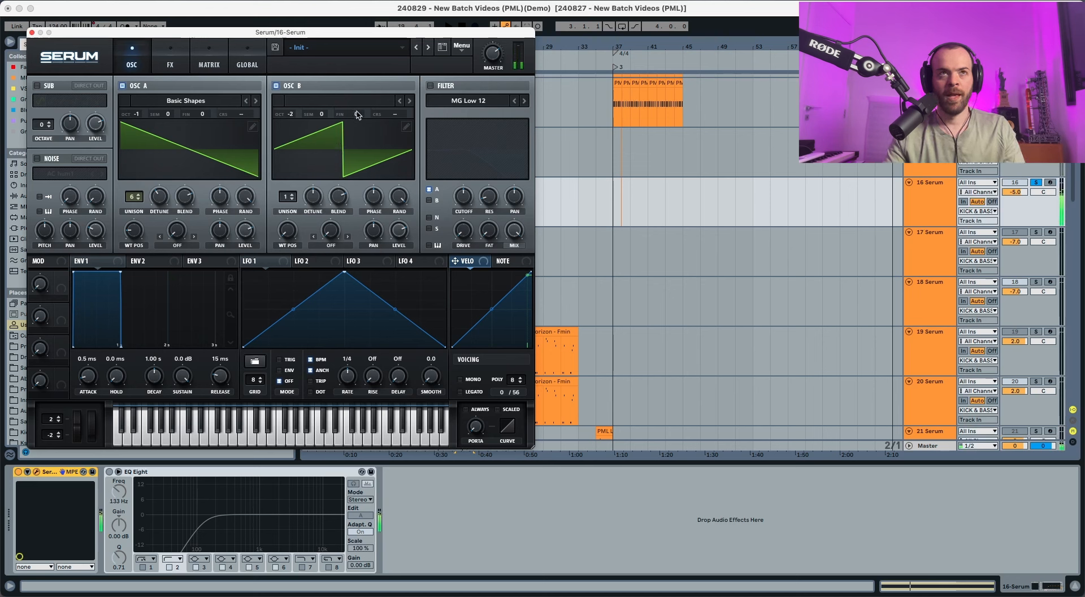
Set oscillator B's fine tuning to 16 and turn its level down, checking the result in playback.
{"action": "left_click_drag", "start_coordinate": [356, 115], "coordinate": [357, 104]}
{"action": "key", "text": "space"}
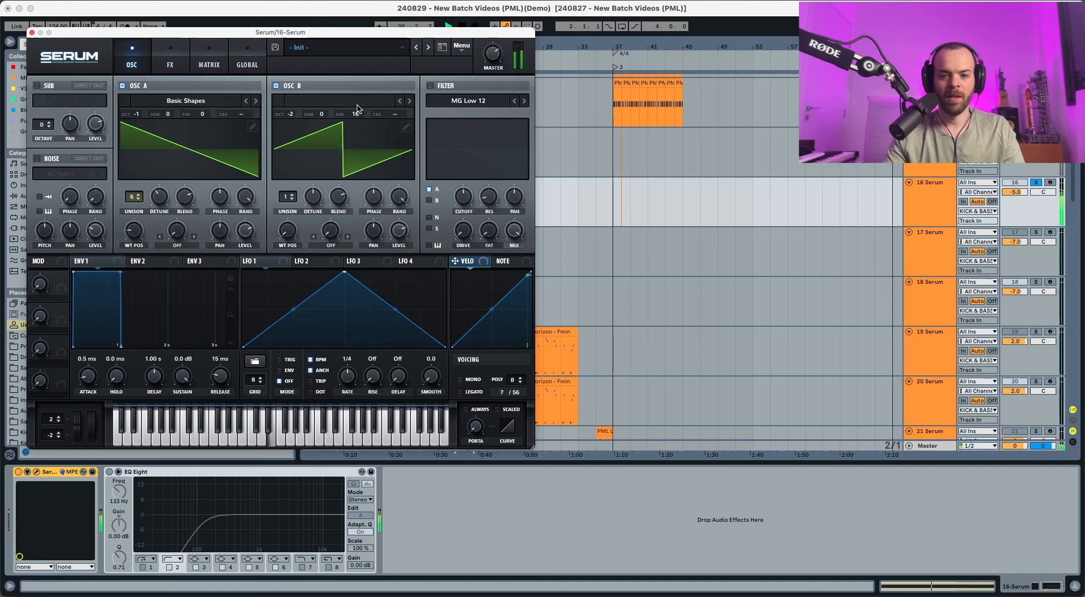
{"action": "key", "text": "space"}
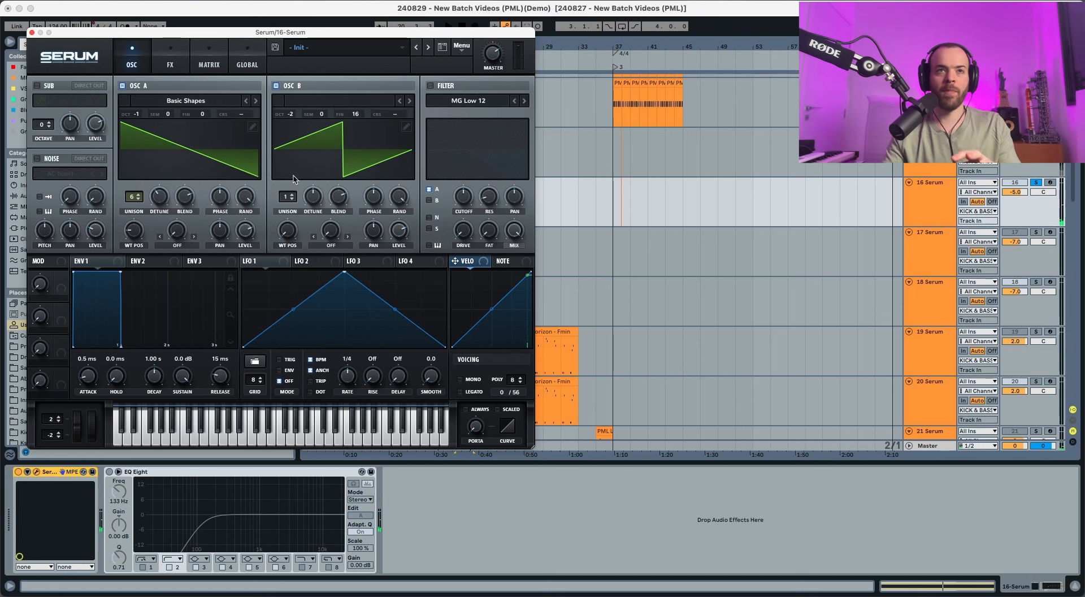
{"action": "left_click_drag", "start_coordinate": [398, 229], "coordinate": [394, 261]}
{"action": "key", "text": "space"}
{"action": "key", "text": "space"}
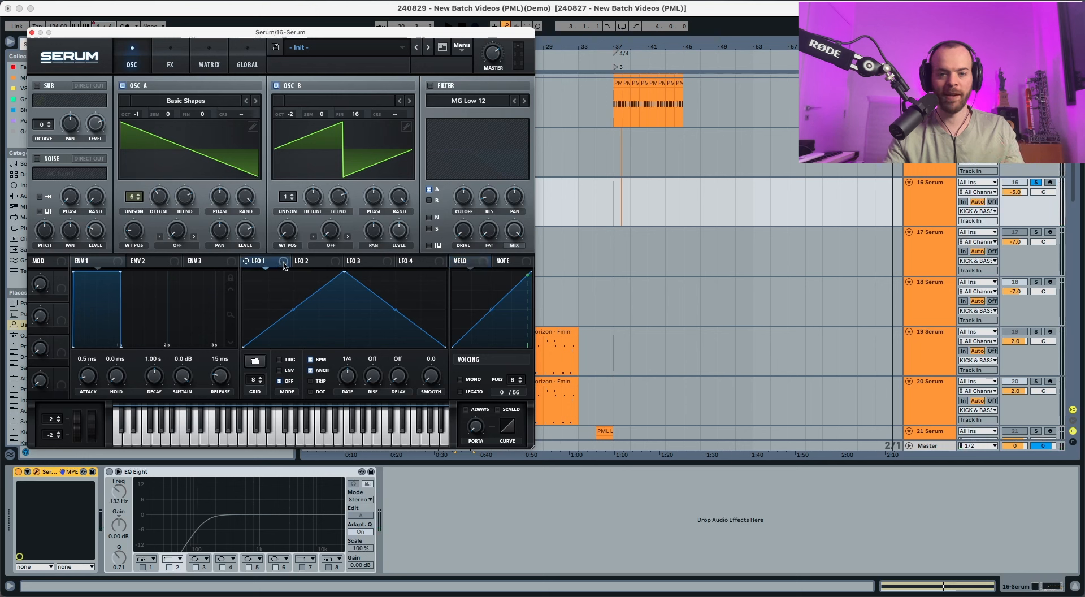
Assign LFO 1 to modulate oscillator B's fine tuning.
{"action": "left_click_drag", "start_coordinate": [286, 262], "coordinate": [366, 136]}
{"action": "key", "text": "space"}
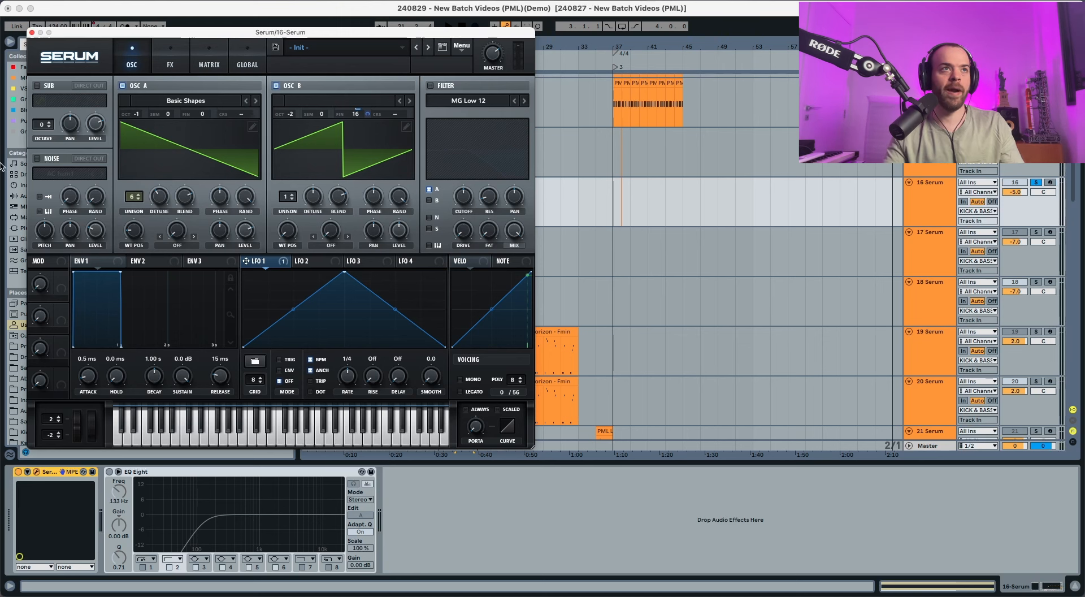
Enable the sub oscillator with a triangle waveform at octave -2 and play the sound.
{"action": "left_click", "coordinate": [38, 85]}
{"action": "left_click_drag", "start_coordinate": [40, 129], "coordinate": [37, 145]}
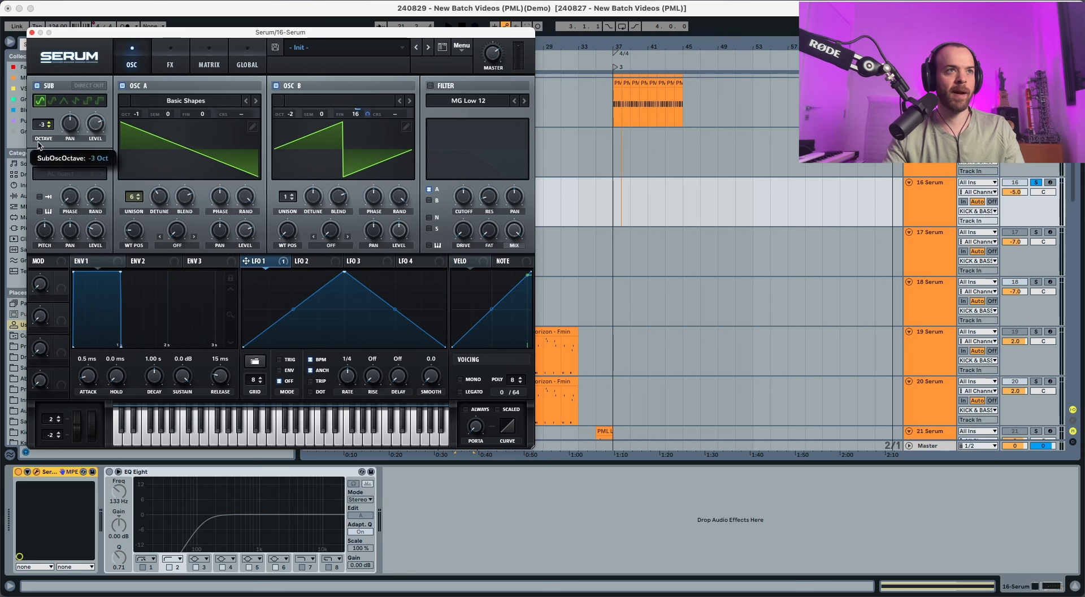
{"action": "key", "text": "space"}
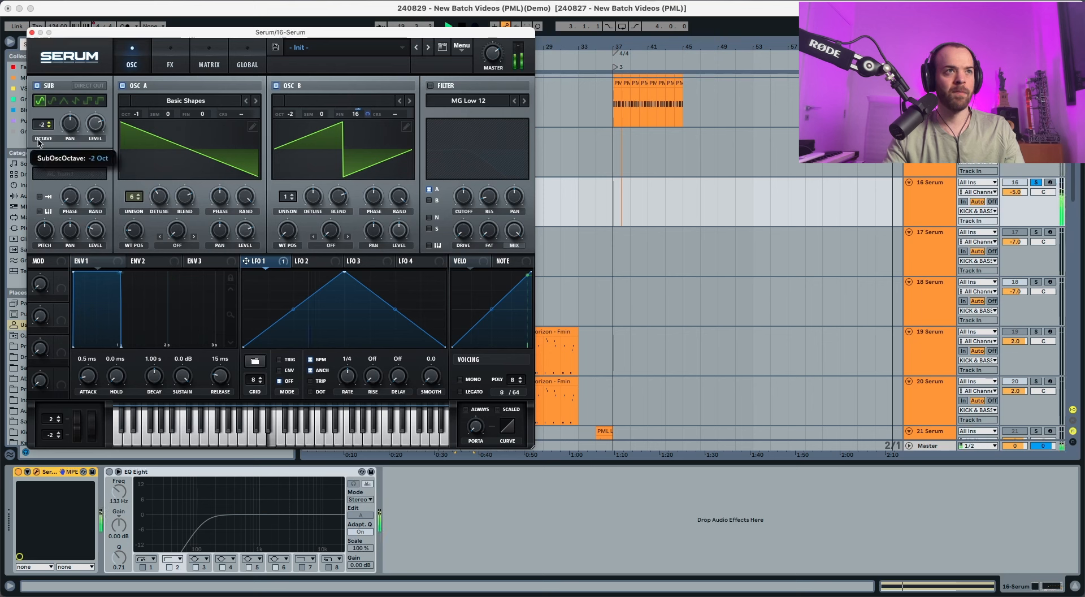
{"action": "key", "text": "space"}
{"action": "left_click", "coordinate": [64, 101]}
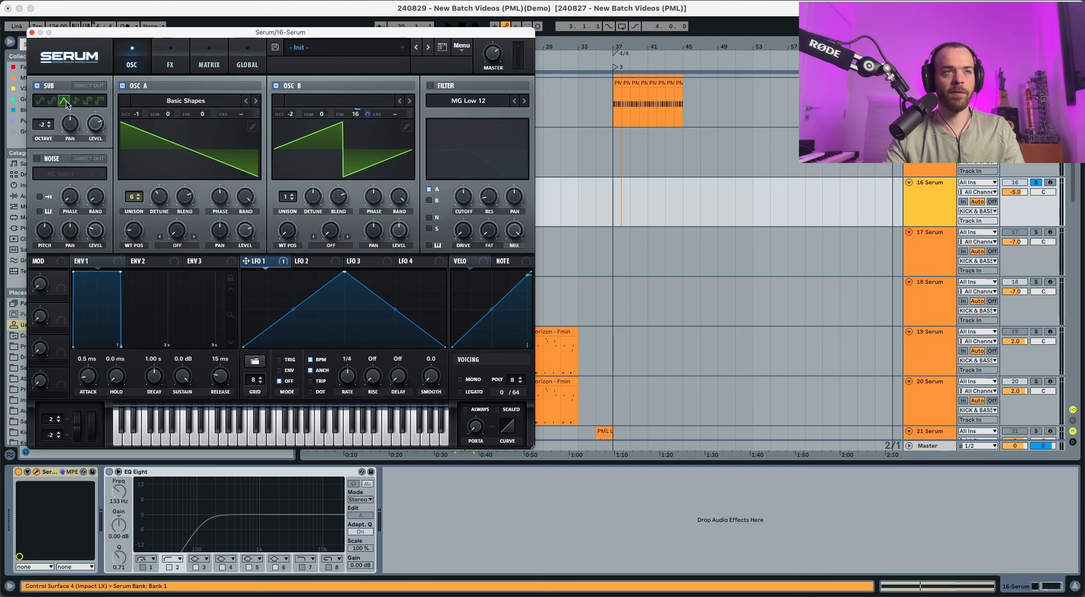
{"action": "key", "text": "space"}
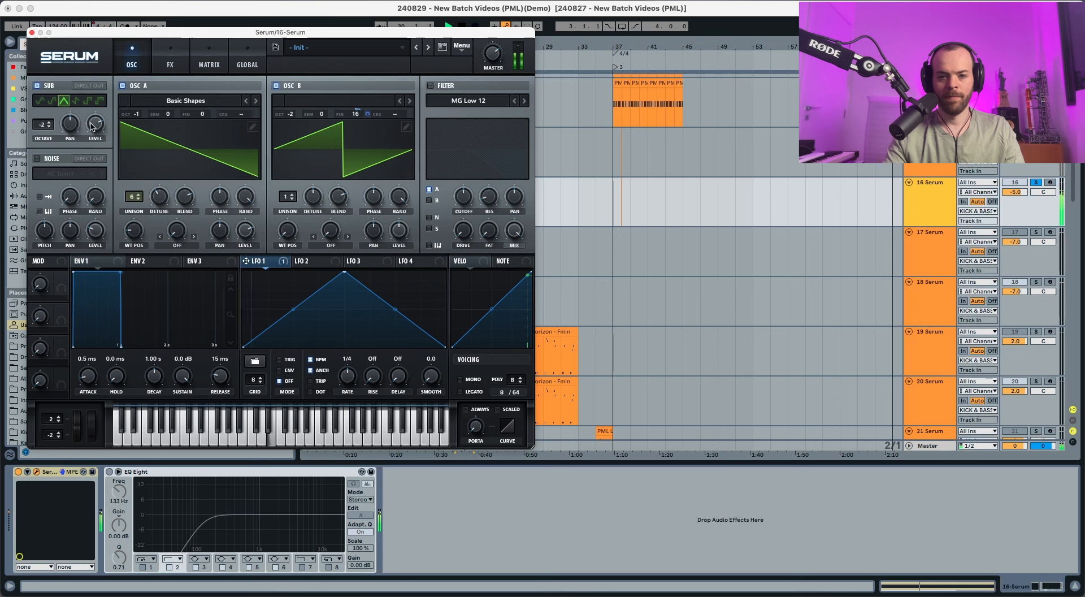
Turn the sub oscillator's level down during playback.
{"action": "key", "text": "space"}
{"action": "mouse_move", "coordinate": [97, 137]}
{"action": "key", "text": "space"}
{"action": "scroll", "coordinate": [97, 143], "scroll_direction": "down", "scroll_amount": 1}
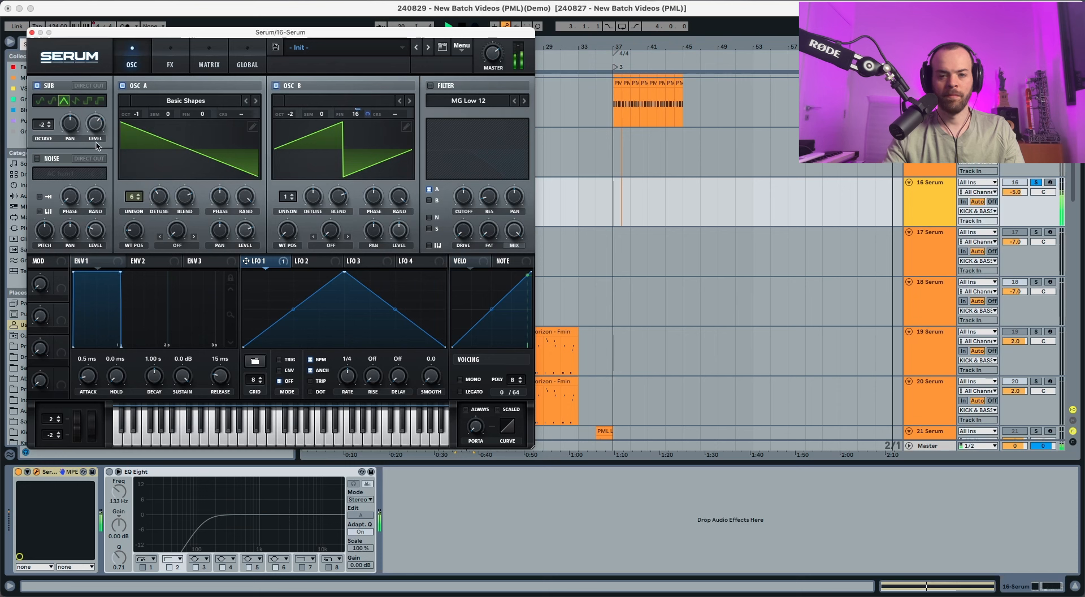
{"action": "key", "text": "space"}
Enable the noise oscillator and load the AlphaNz noise sample.
{"action": "left_click", "coordinate": [37, 159]}
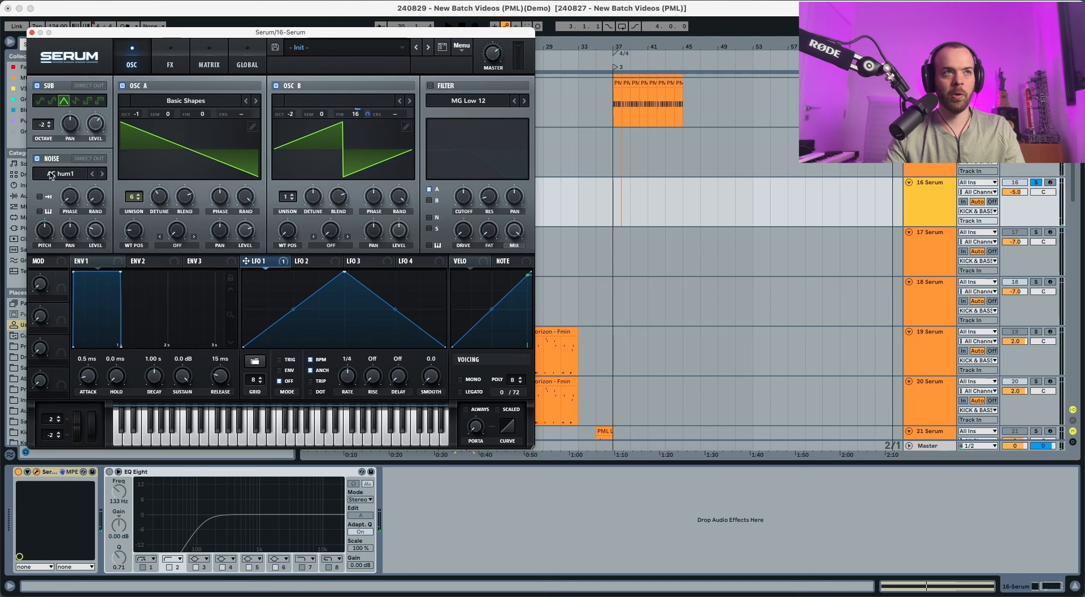
{"action": "left_click", "coordinate": [51, 175]}
{"action": "mouse_move", "coordinate": [73, 187]}
{"action": "left_click", "coordinate": [150, 188]}
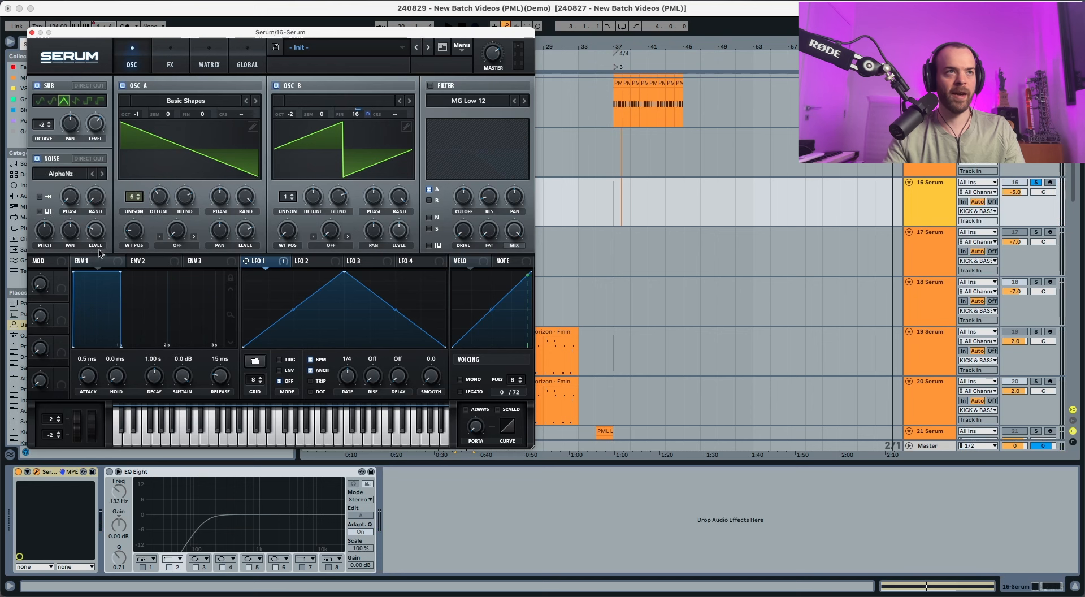
Play the sound and balance the noise oscillator at a low level.
{"action": "key", "text": "space"}
{"action": "key", "text": "space"}
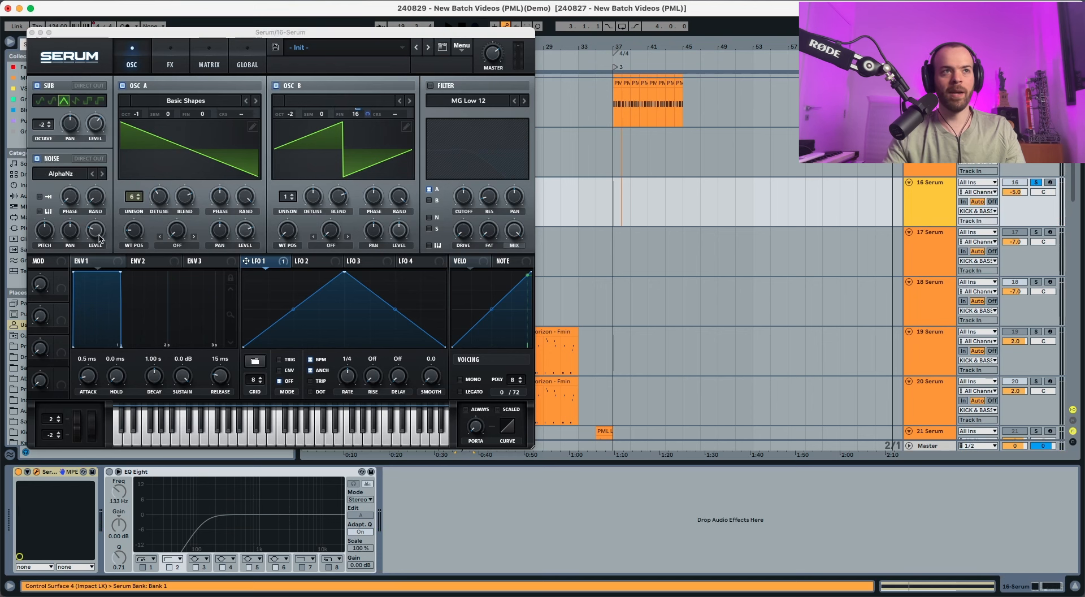
{"action": "mouse_move", "coordinate": [98, 238]}
{"action": "left_click_drag", "start_coordinate": [97, 236], "coordinate": [99, 232]}
{"action": "key", "text": "space"}
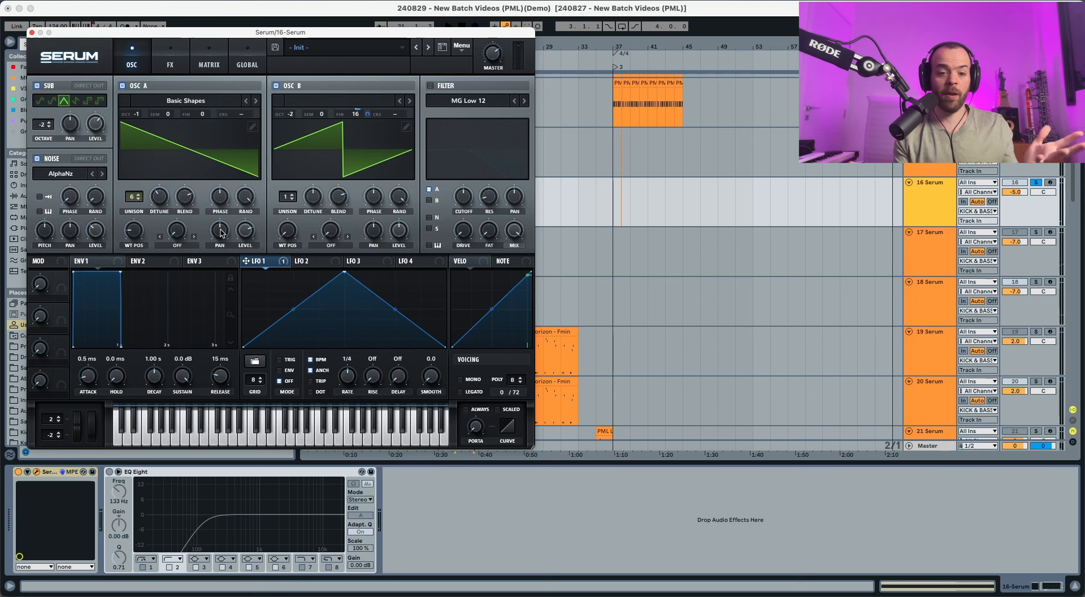
Enable the filter as MG Low 24 for oscillators A and B, noise and sub, and lower its cutoff during playback.
{"action": "key", "text": "space"}
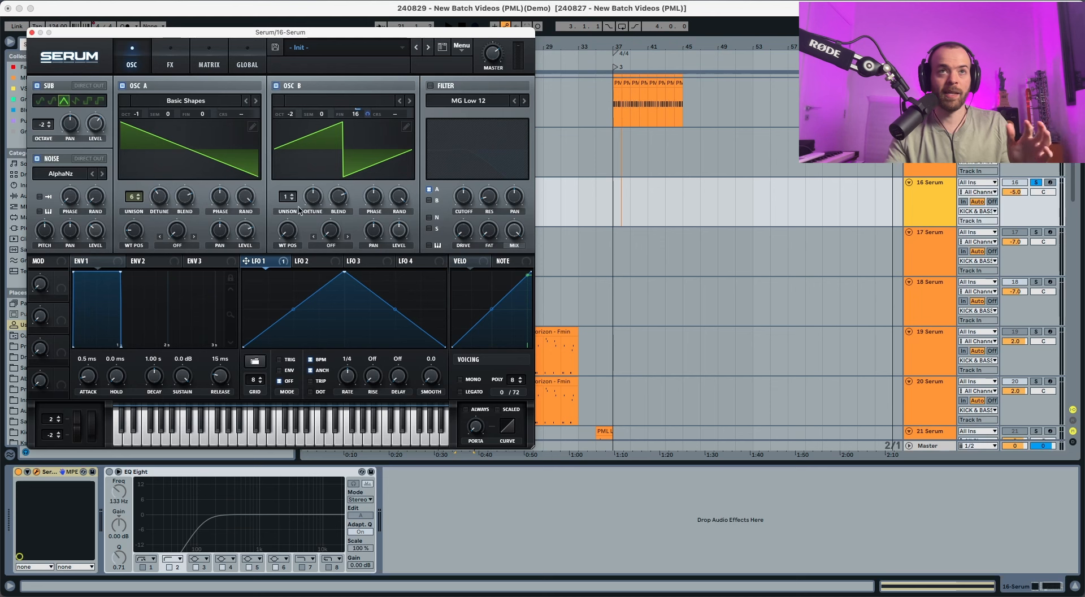
{"action": "left_click", "coordinate": [429, 86]}
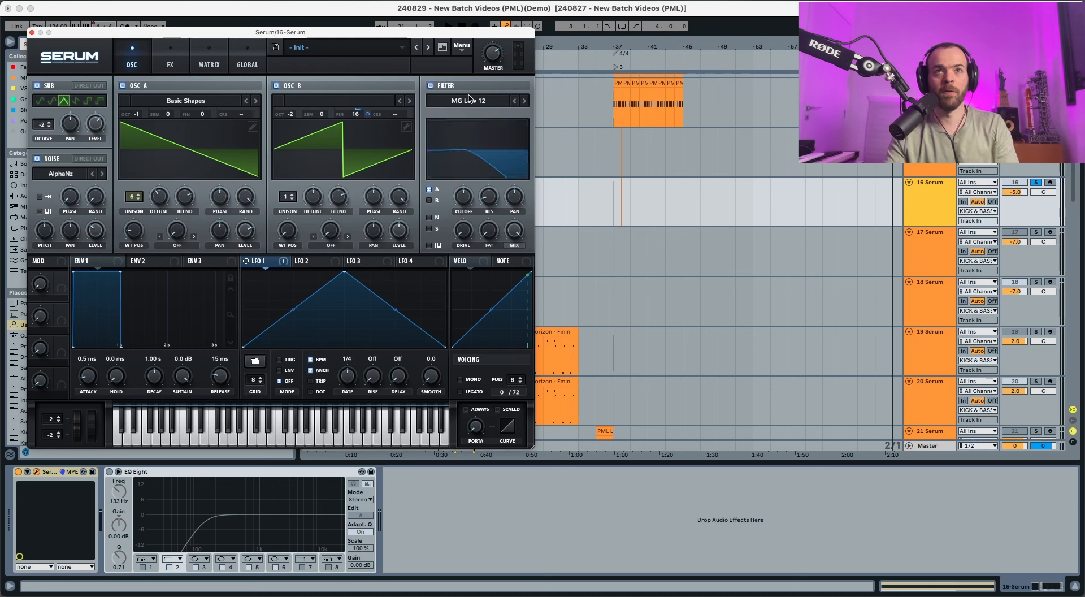
{"action": "left_click", "coordinate": [524, 102]}
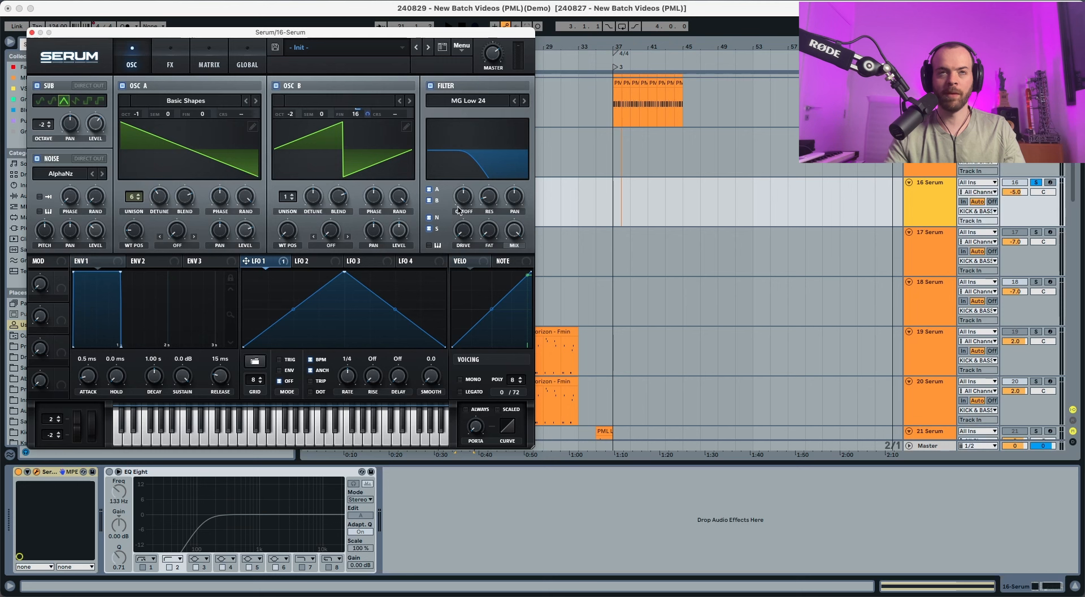
{"action": "key", "text": "space"}
{"action": "left_click_drag", "start_coordinate": [461, 204], "coordinate": [457, 229]}
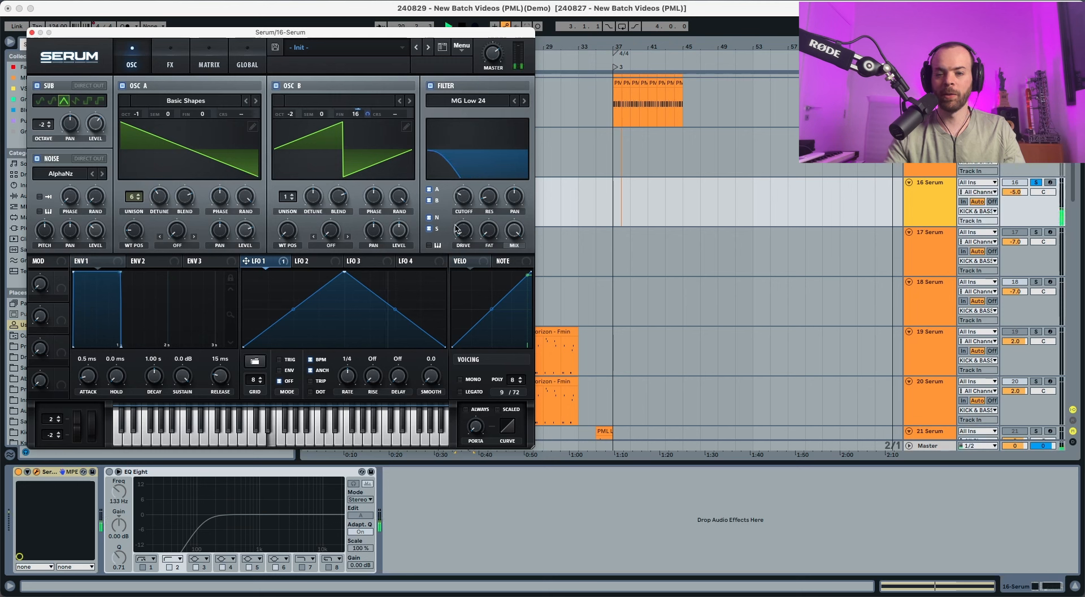
{"action": "key", "text": "space"}
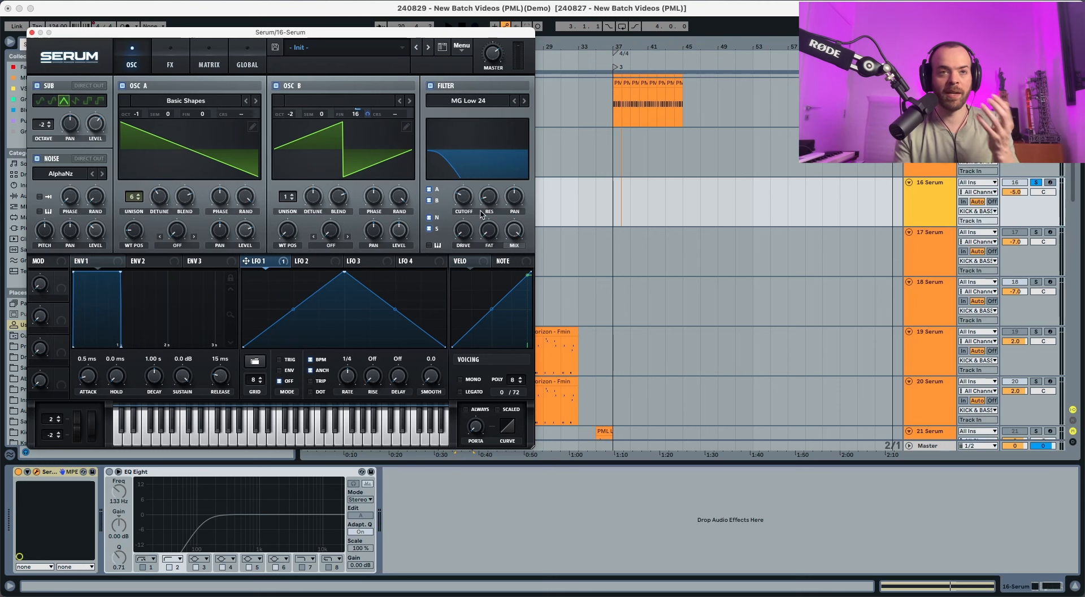
Assign LFO 2 to the filter cutoff with an amount of about 74 and play the sound.
{"action": "left_click", "coordinate": [322, 263]}
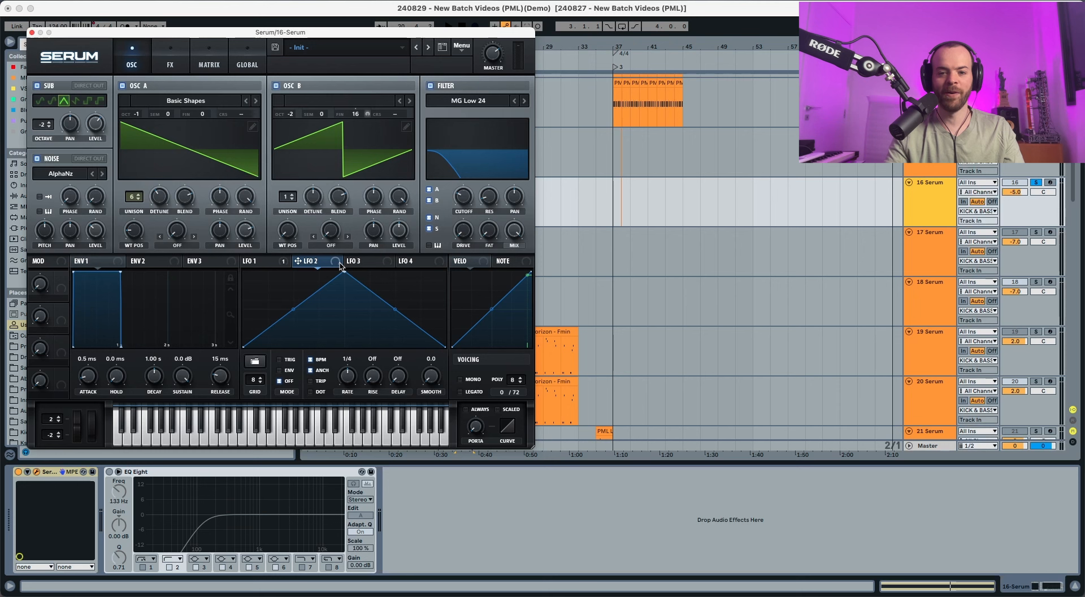
{"action": "left_click_drag", "start_coordinate": [340, 264], "coordinate": [454, 188]}
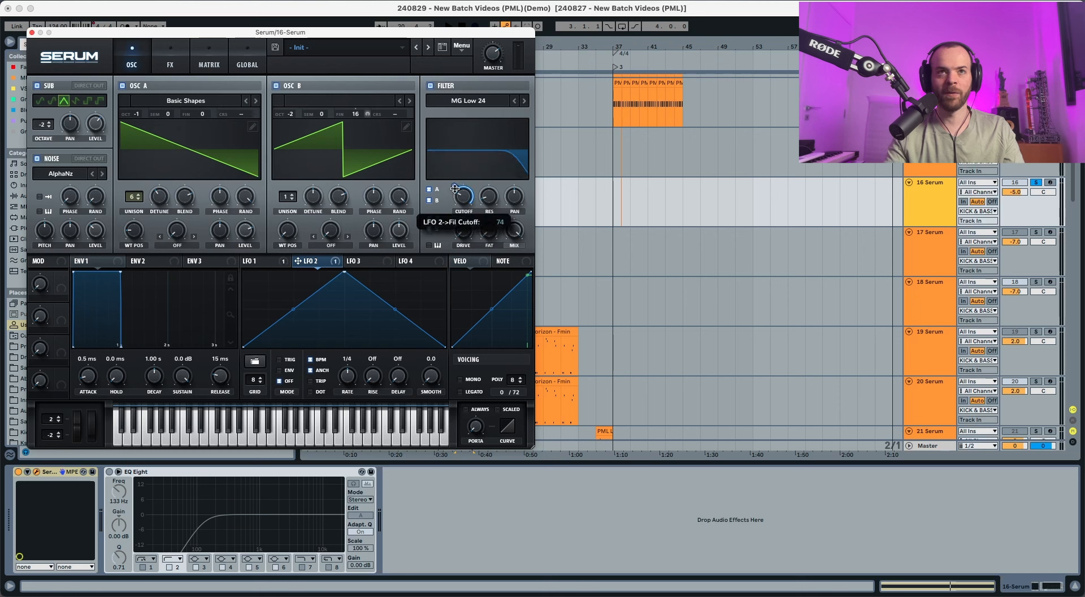
{"action": "key", "text": "space"}
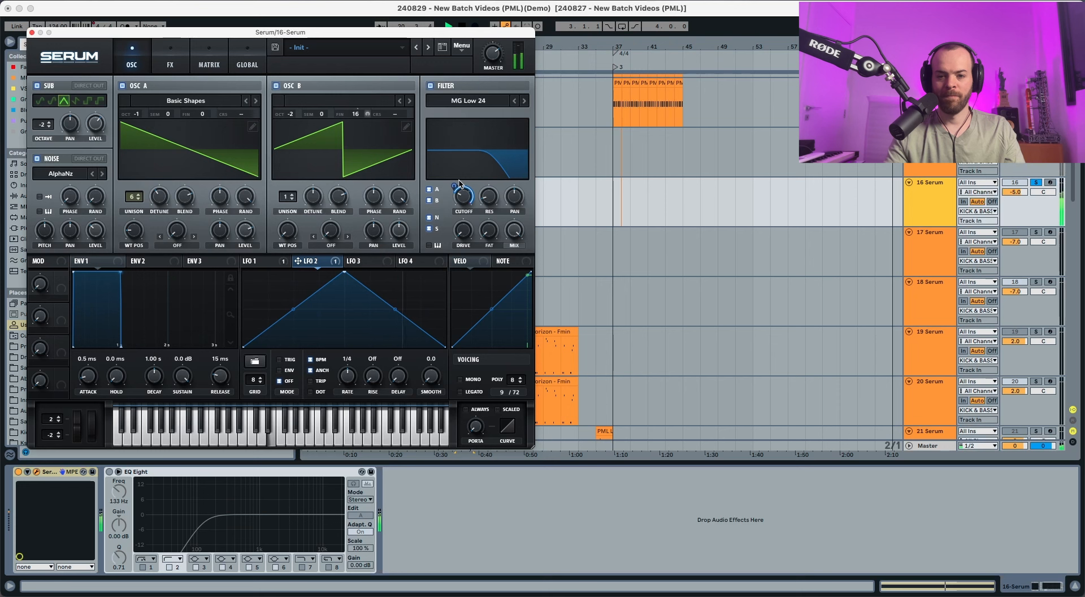
Turn off BPM sync for LFO 2 and set its rate to 24.4 Hz while listening.
{"action": "key", "text": "space"}
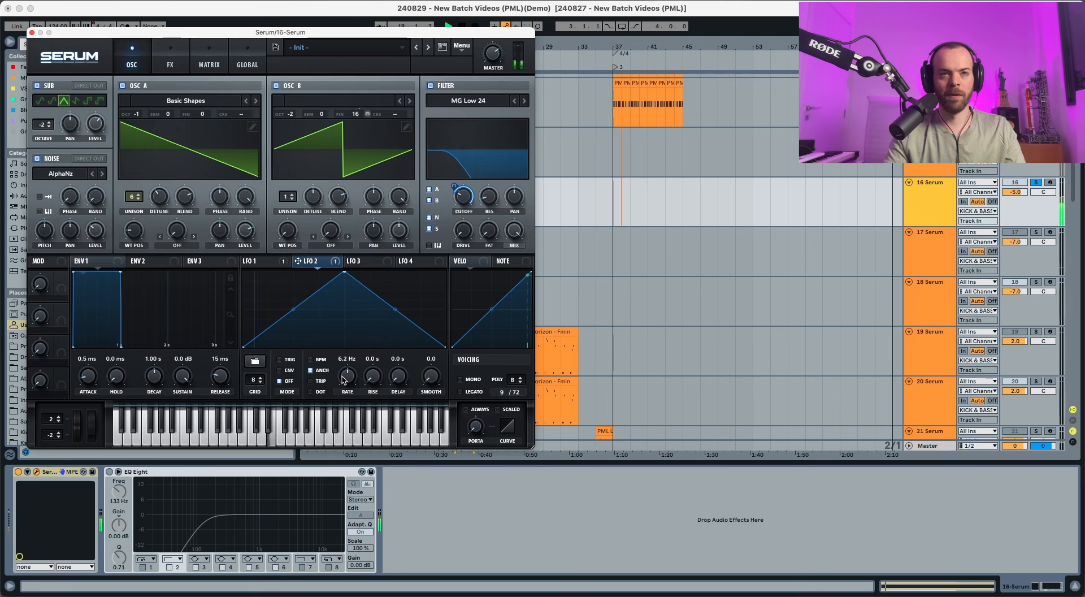
{"action": "key", "text": "space"}
{"action": "left_click_drag", "start_coordinate": [341, 382], "coordinate": [346, 361]}
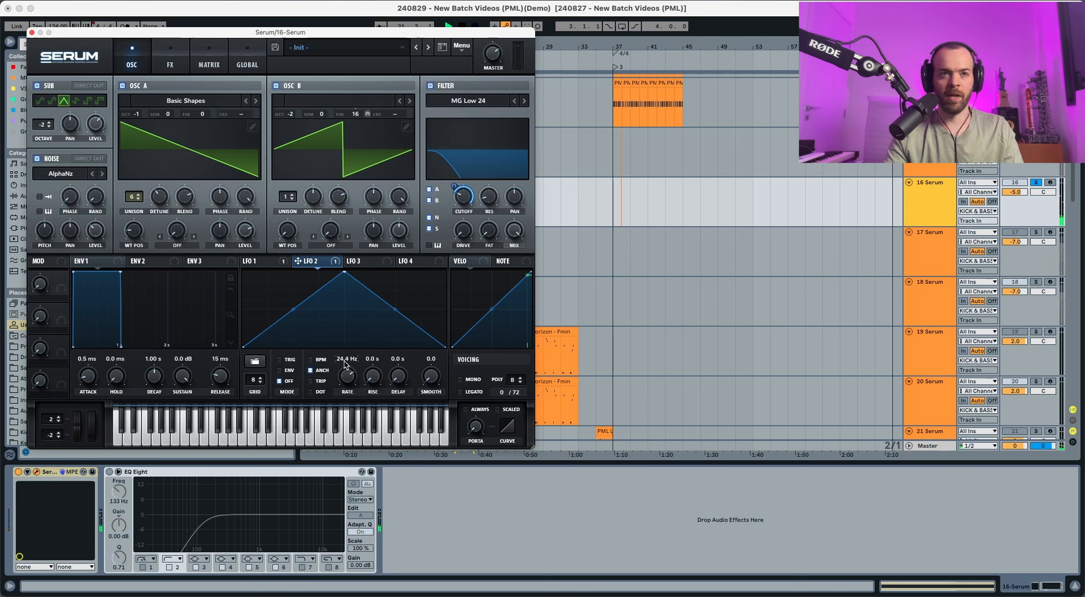
{"action": "key", "text": "space"}
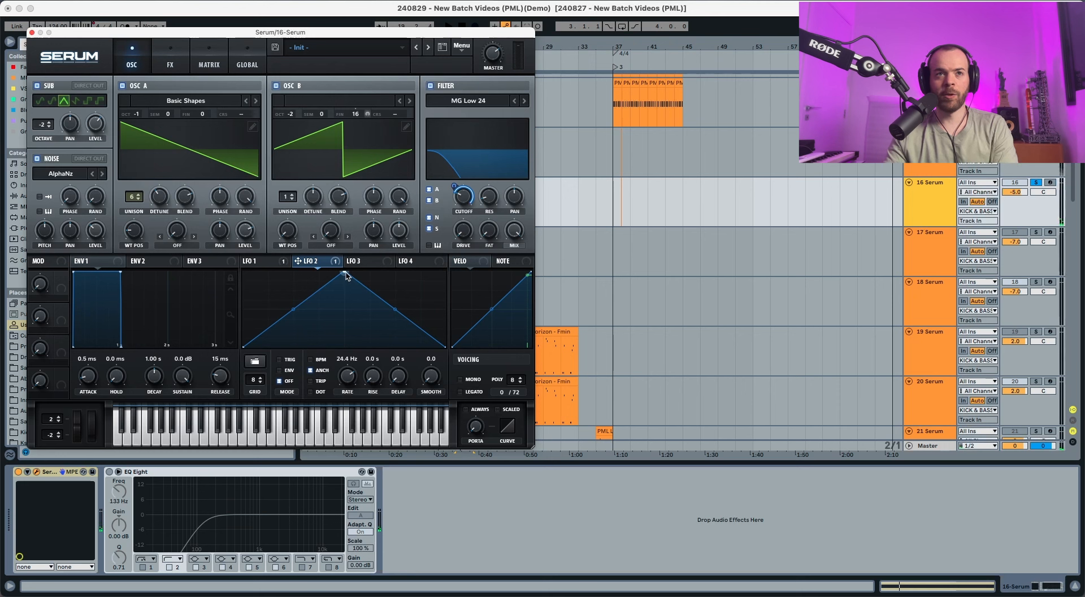
Reshape LFO 2 into a downward ramp and bend it into a slightly concave curve during playback.
{"action": "left_click_drag", "start_coordinate": [346, 275], "coordinate": [243, 273]}
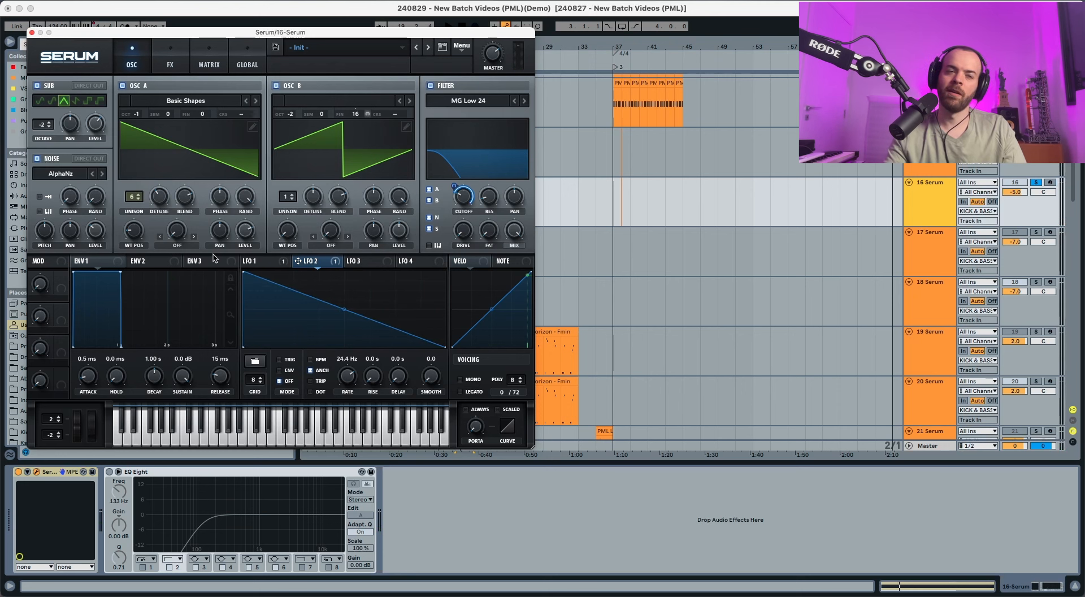
{"action": "key", "text": "space"}
{"action": "left_click_drag", "start_coordinate": [343, 309], "coordinate": [346, 310]}
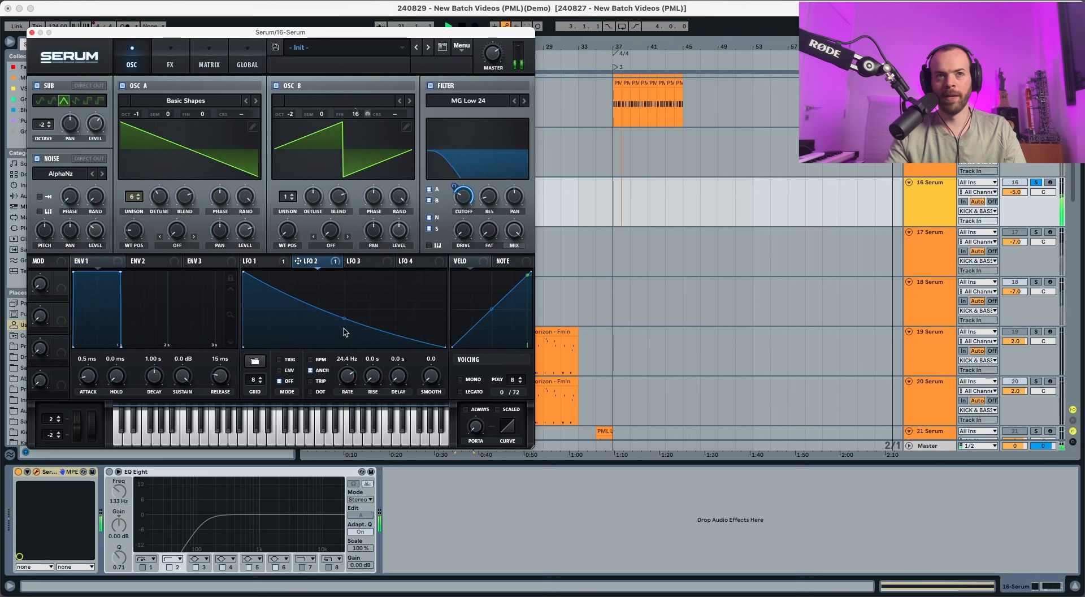
{"action": "mouse_move", "coordinate": [344, 319]}
{"action": "left_mouse_down"}
{"action": "mouse_move", "coordinate": [346, 302]}
{"action": "mouse_move", "coordinate": [346, 321]}
{"action": "left_mouse_up"}
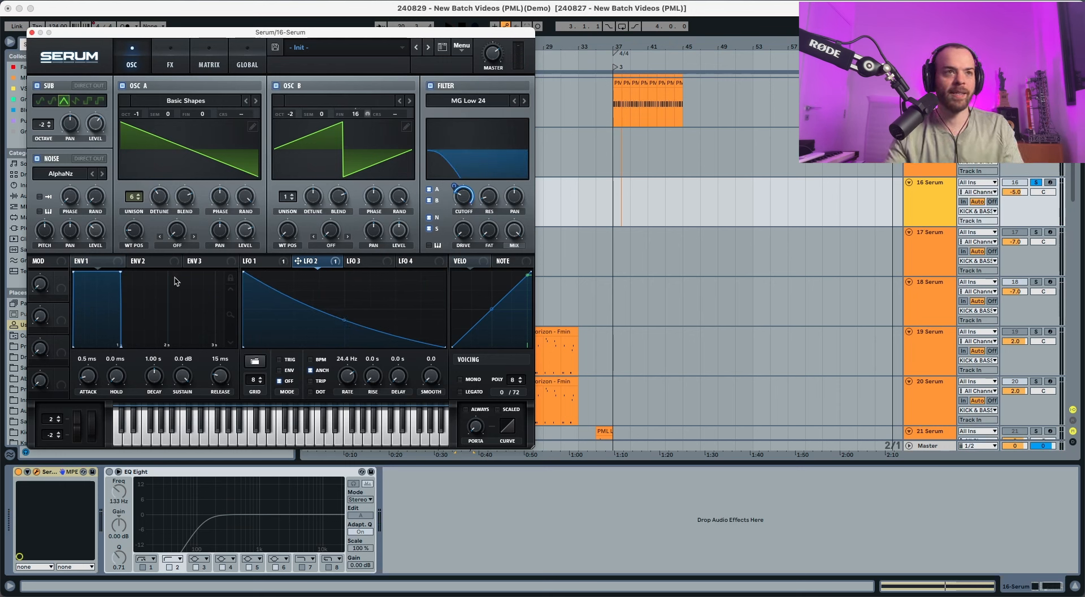
Assign envelope 2 to the rate of LFO 2 and play the sound.
{"action": "left_click", "coordinate": [140, 263]}
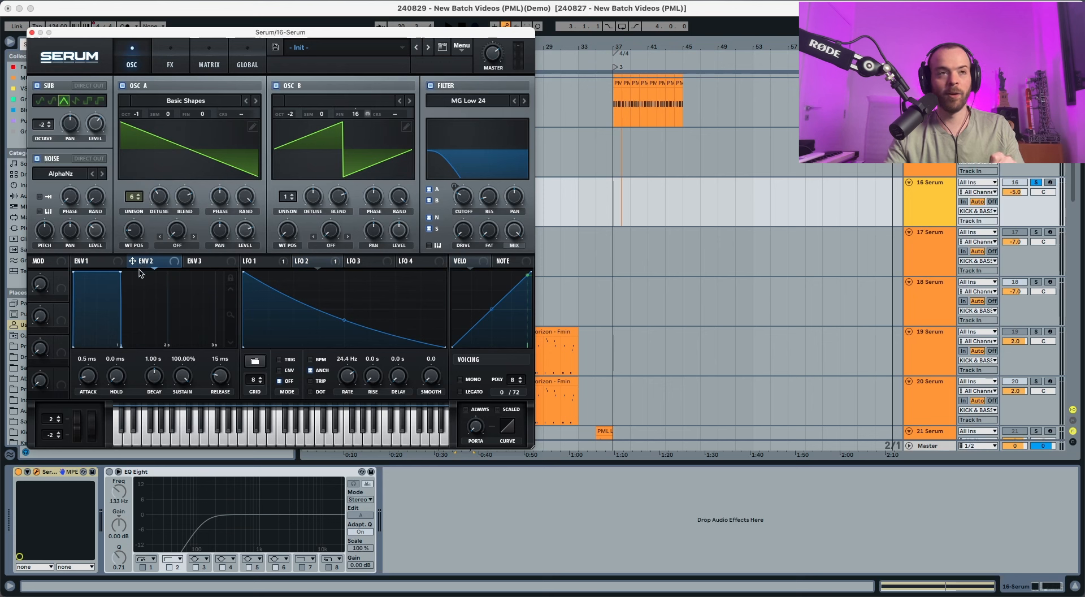
{"action": "left_click_drag", "start_coordinate": [165, 263], "coordinate": [334, 431]}
{"action": "key", "text": "space"}
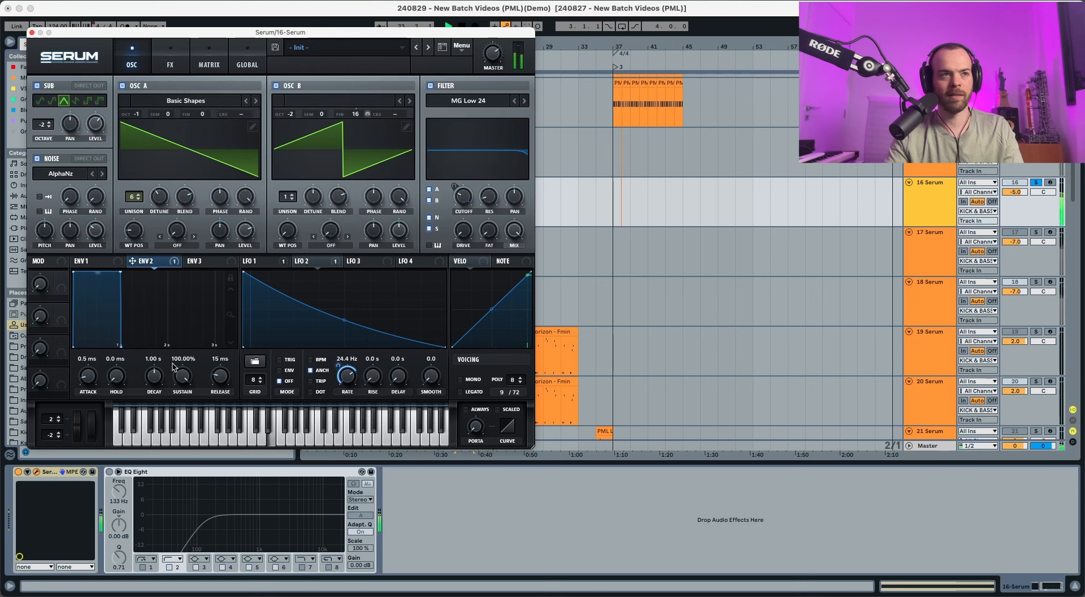
{"action": "key", "text": "space"}
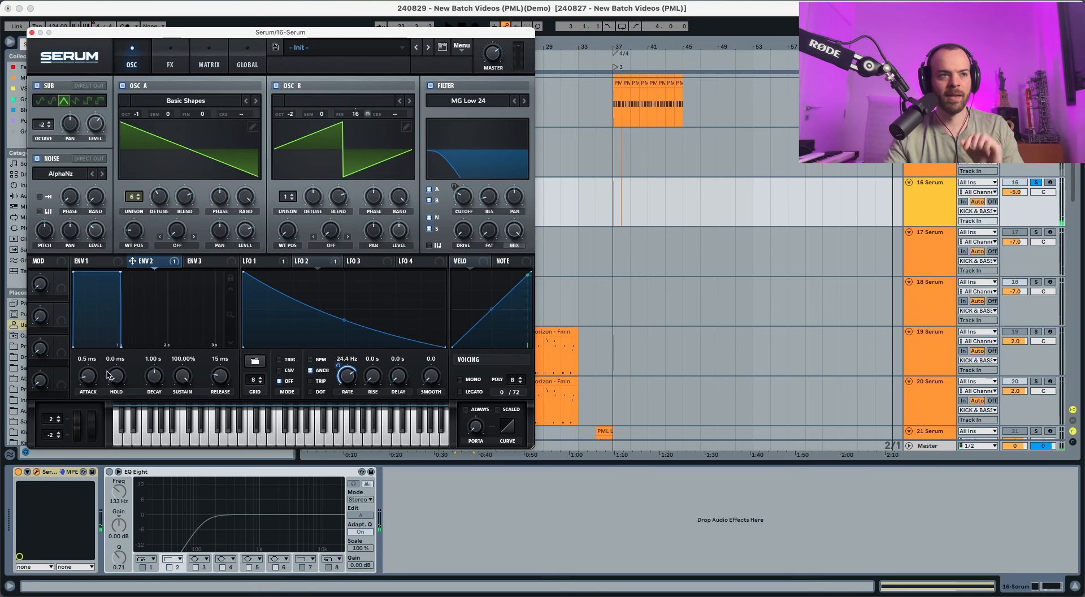
Set envelope 2's attack to 2.64 s and its sustain to 86.42% while listening.
{"action": "left_click_drag", "start_coordinate": [89, 382], "coordinate": [101, 327]}
{"action": "key", "text": "space"}
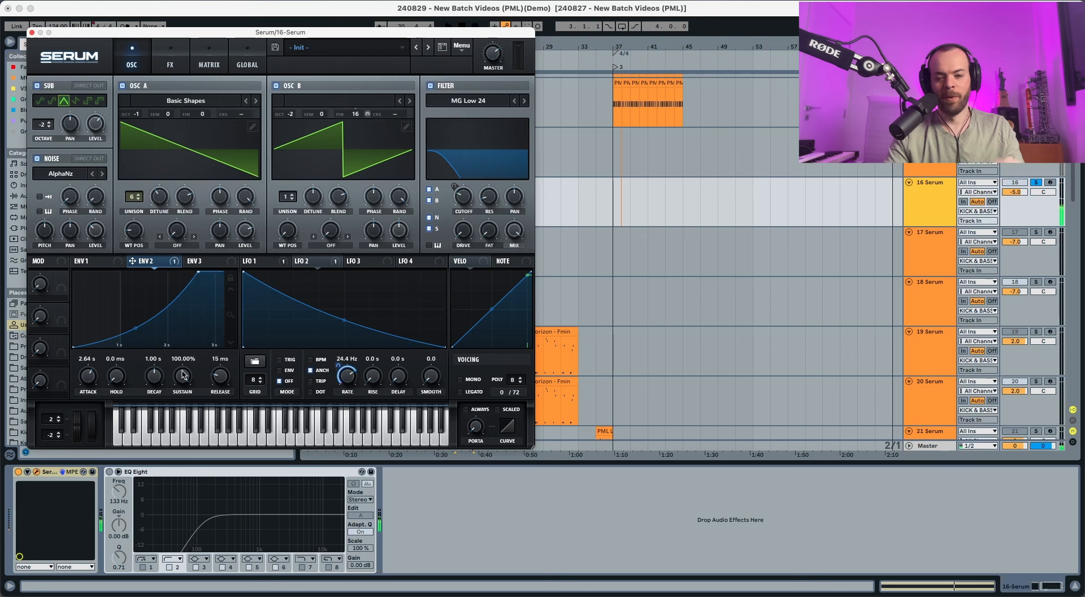
{"action": "key", "text": "space"}
{"action": "left_click_drag", "start_coordinate": [184, 378], "coordinate": [181, 393]}
{"action": "key", "text": "space"}
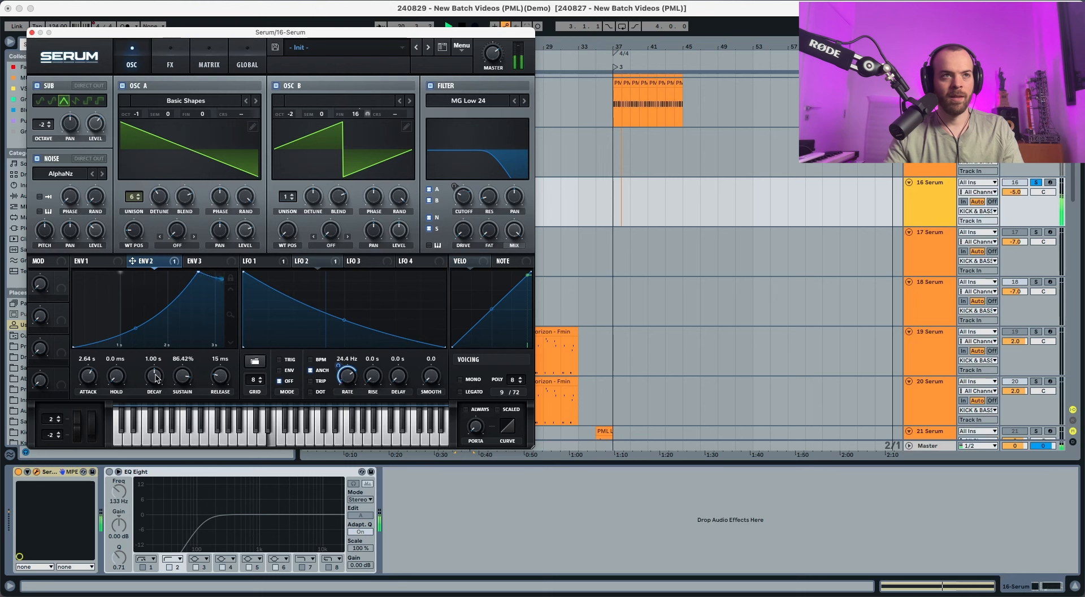
Set envelope 2's decay to 204 ms and its release to 140 ms, playing the sound between changes.
{"action": "key", "text": "space"}
{"action": "mouse_move", "coordinate": [156, 385]}
{"action": "left_mouse_down"}
{"action": "mouse_move", "coordinate": [155, 395]}
{"action": "mouse_move", "coordinate": [153, 382]}
{"action": "left_mouse_up"}
{"action": "key", "text": "space"}
{"action": "key", "text": "space"}
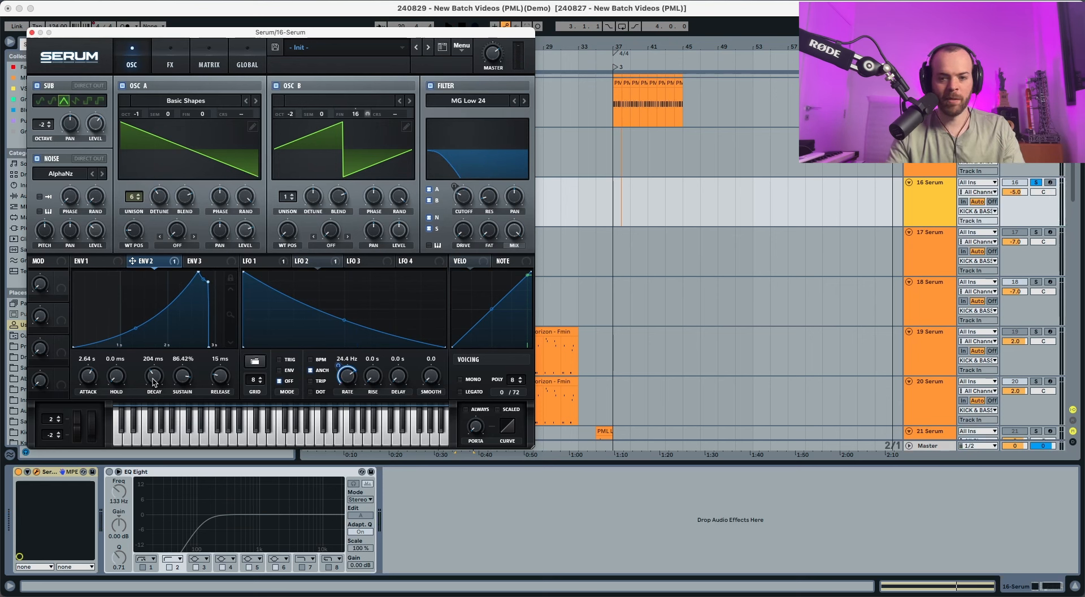
{"action": "key", "text": "space"}
{"action": "left_click_drag", "start_coordinate": [219, 377], "coordinate": [221, 366]}
{"action": "key", "text": "space"}
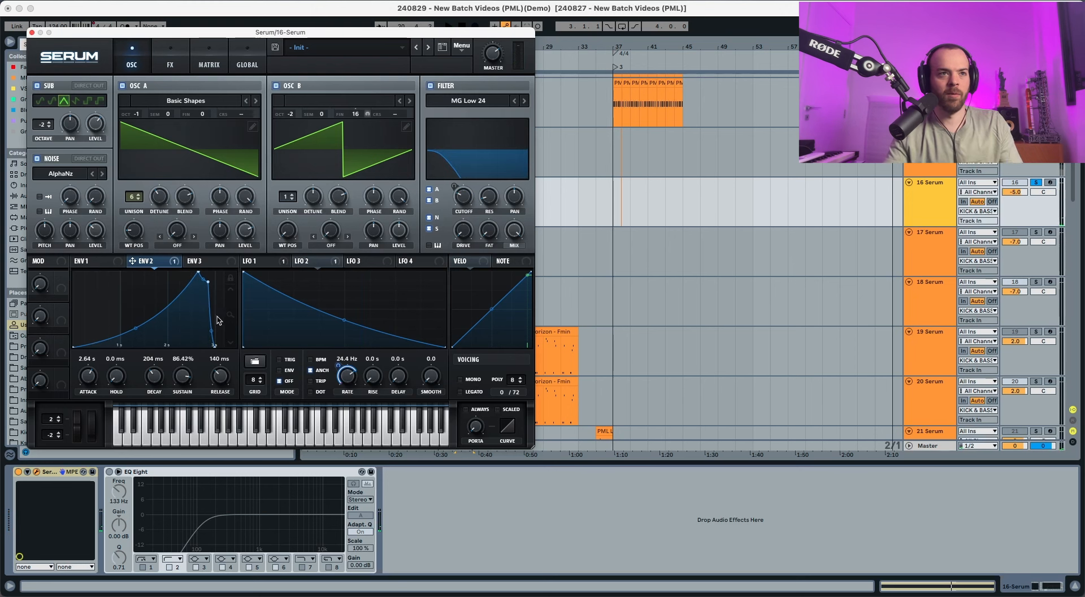
Bend envelope 2's attack curve slightly upward and play the sound.
{"action": "left_click_drag", "start_coordinate": [138, 328], "coordinate": [139, 324]}
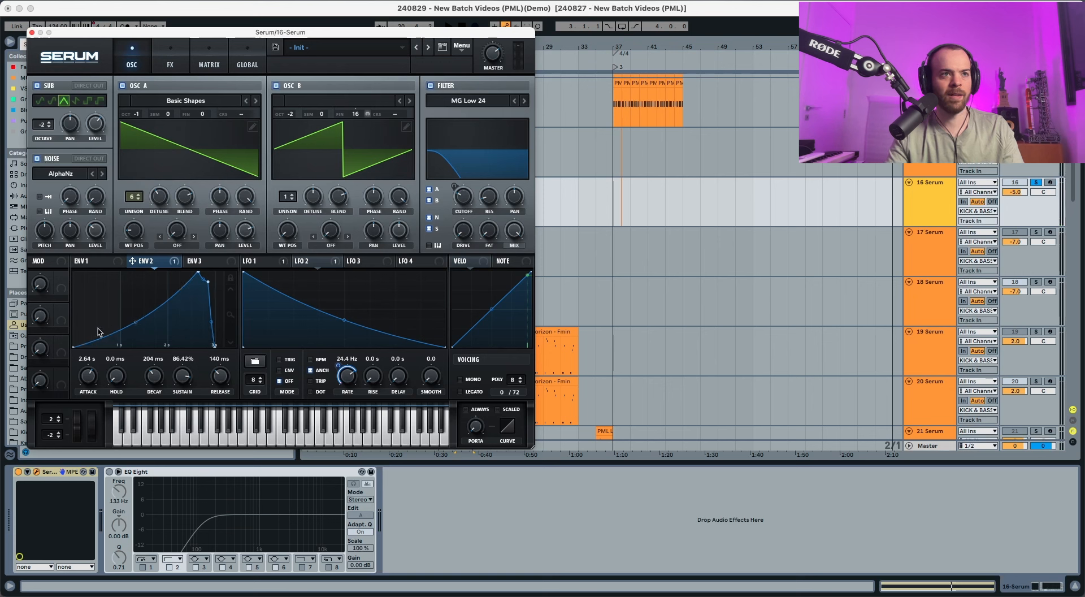
{"action": "key", "text": "space"}
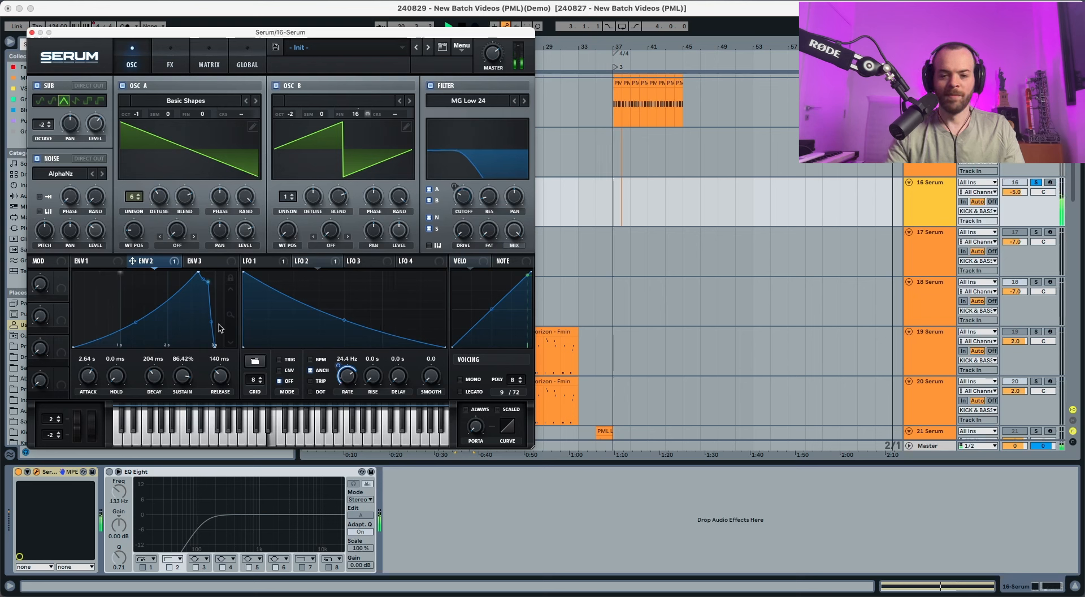
{"action": "key", "text": "space"}
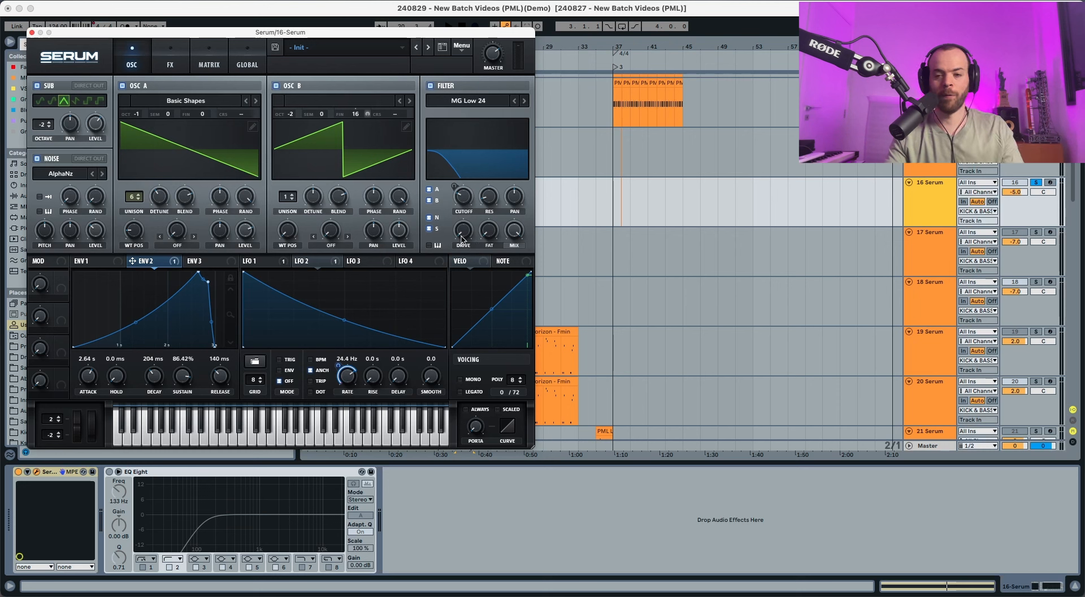
Raise the filter's drive and play the sound.
{"action": "left_click_drag", "start_coordinate": [462, 237], "coordinate": [464, 212]}
{"action": "key", "text": "space"}
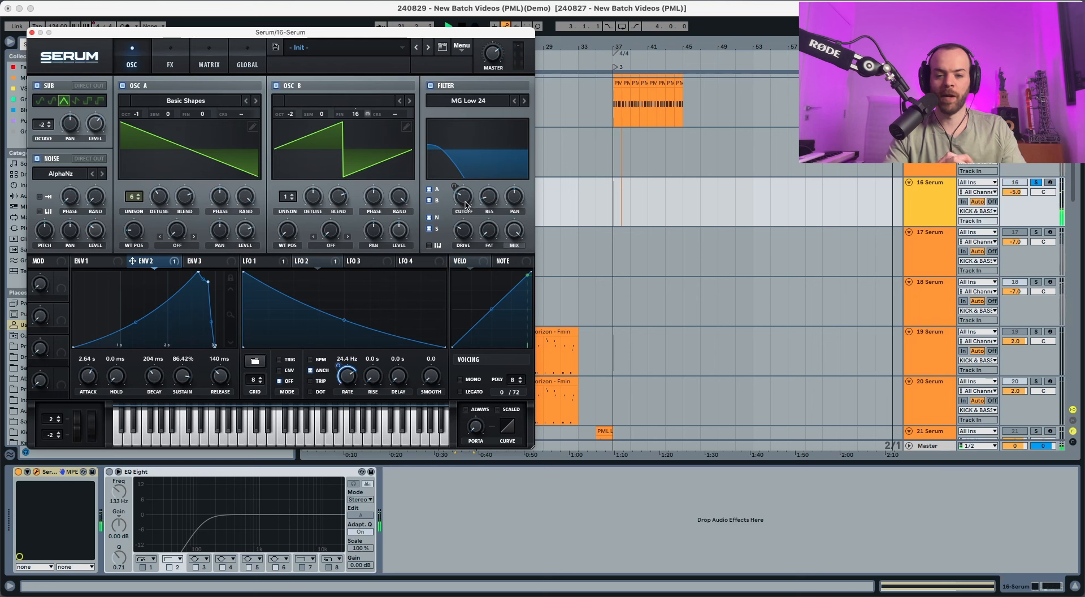
Enable the distortion effect and set its type to Asym.
{"action": "left_click", "coordinate": [174, 65]}
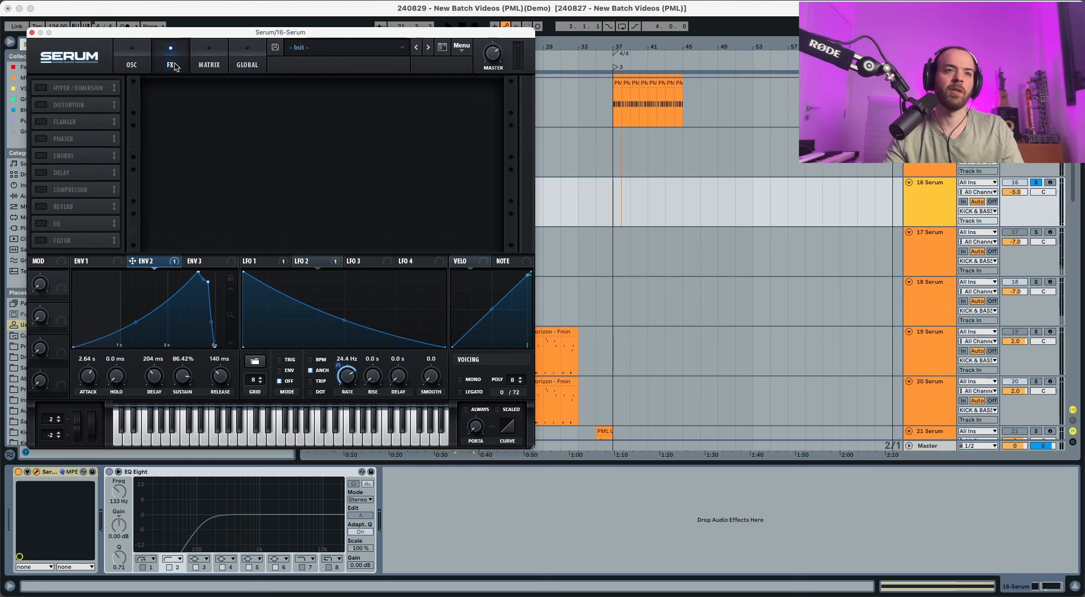
{"action": "left_click", "coordinate": [42, 105]}
{"action": "left_click", "coordinate": [222, 98]}
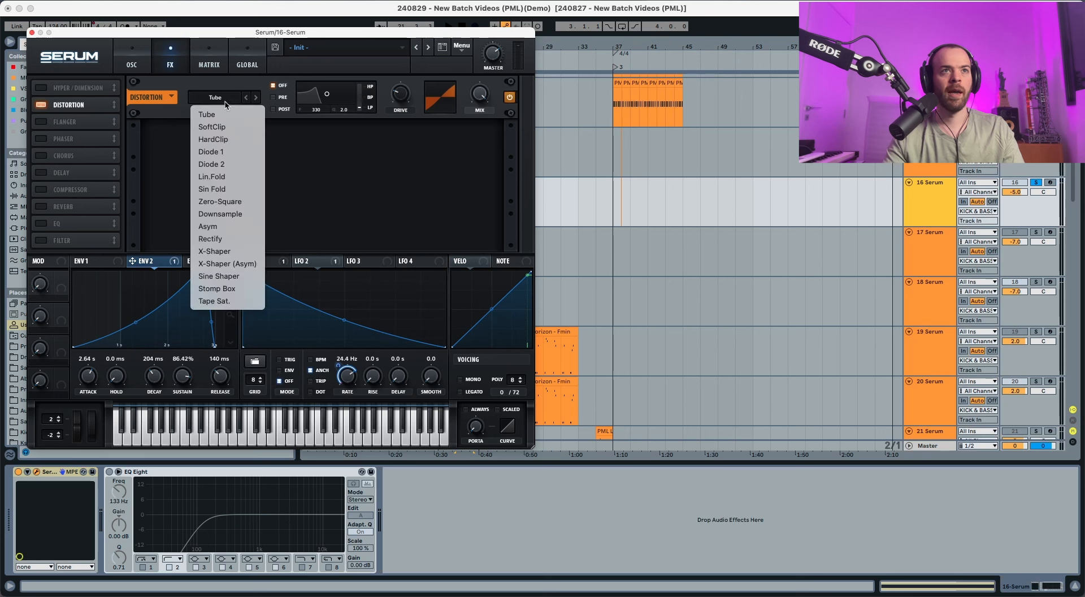
{"action": "left_click", "coordinate": [224, 227]}
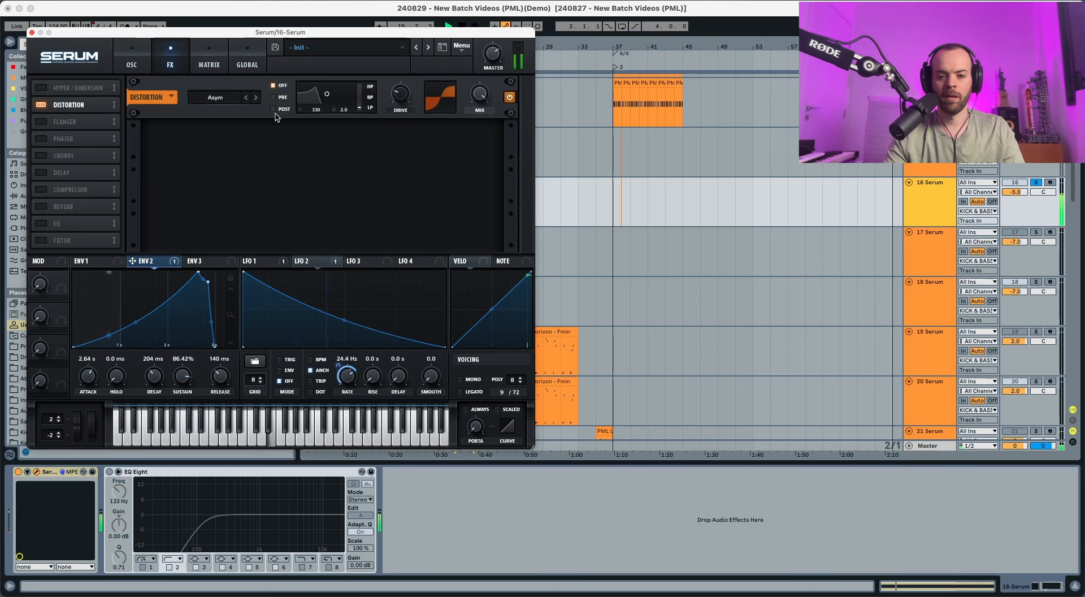
Raise the distortion's drive to about 57% while playing the sound.
{"action": "mouse_move", "coordinate": [399, 99]}
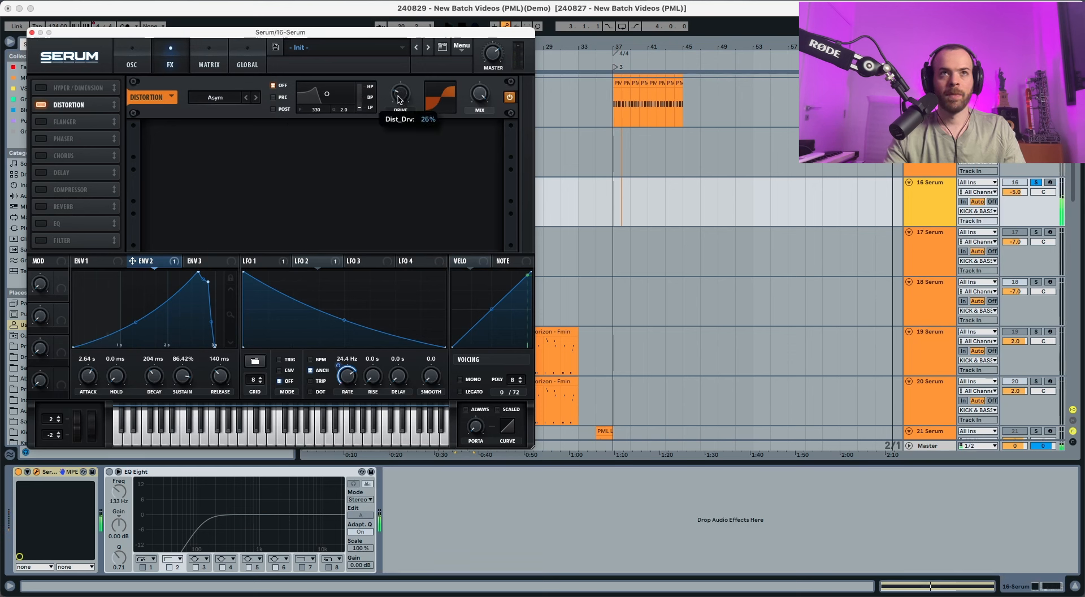
{"action": "key", "text": "space"}
{"action": "left_click_drag", "start_coordinate": [400, 90], "coordinate": [404, 66]}
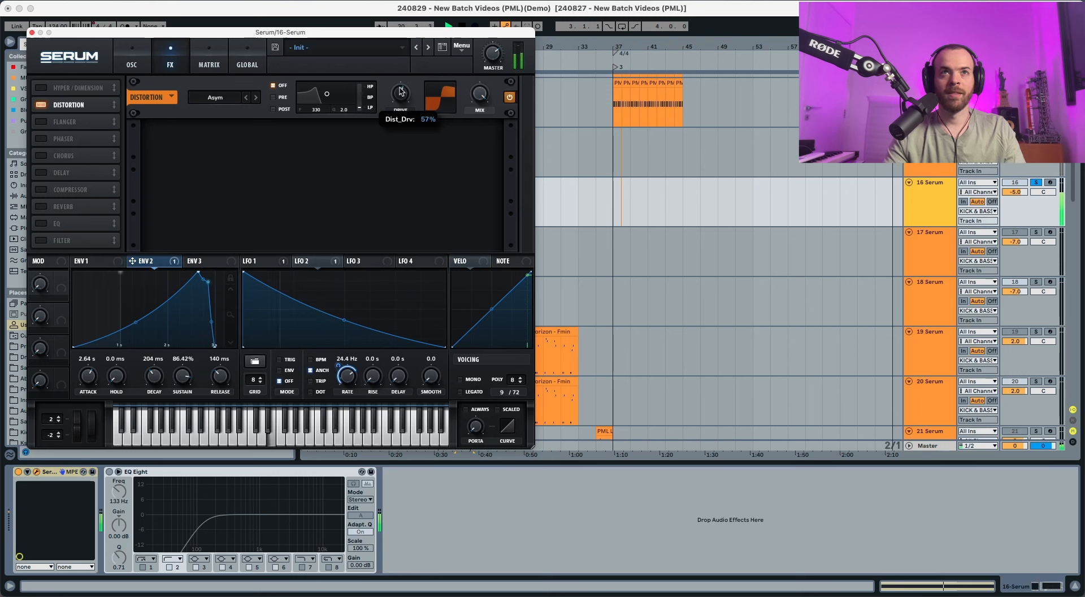
Turn the distortion's mix down to under 50% while playing the sound.
{"action": "key", "text": "space"}
{"action": "mouse_move", "coordinate": [475, 96]}
{"action": "left_click_drag", "start_coordinate": [475, 96], "coordinate": [474, 116]}
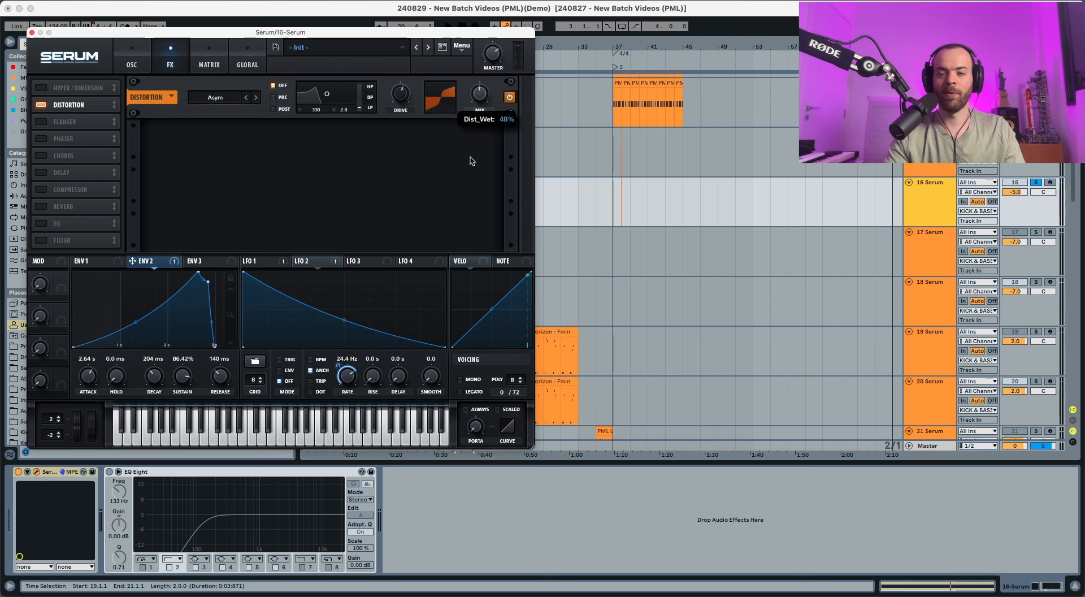
{"action": "key", "text": "space"}
{"action": "left_click_drag", "start_coordinate": [471, 165], "coordinate": [468, 184]}
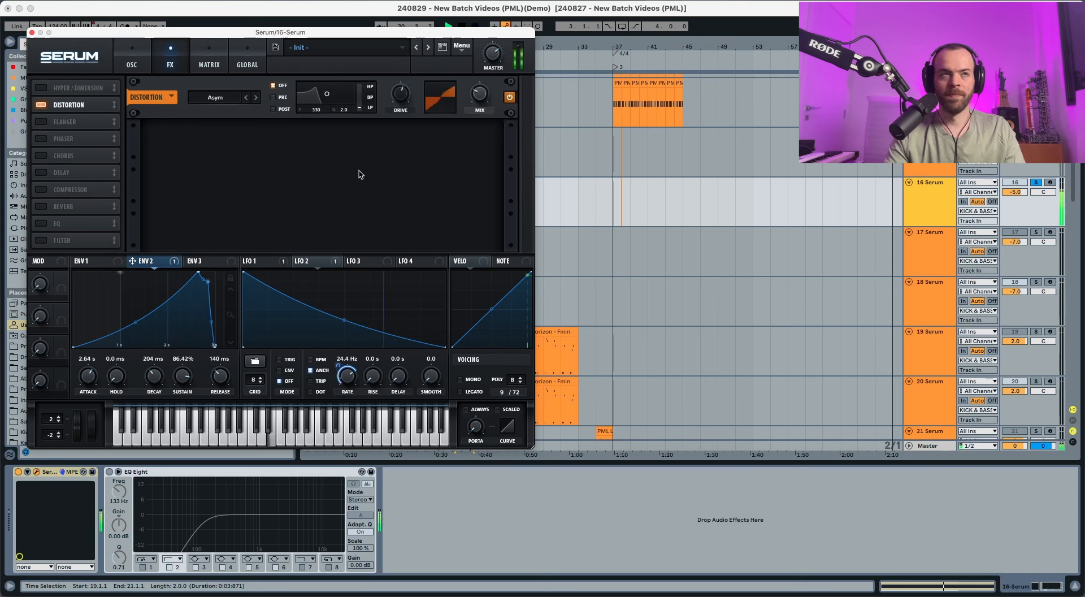
Enable the chorus effect and move it directly after the distortion in the effects chain.
{"action": "left_click", "coordinate": [41, 156]}
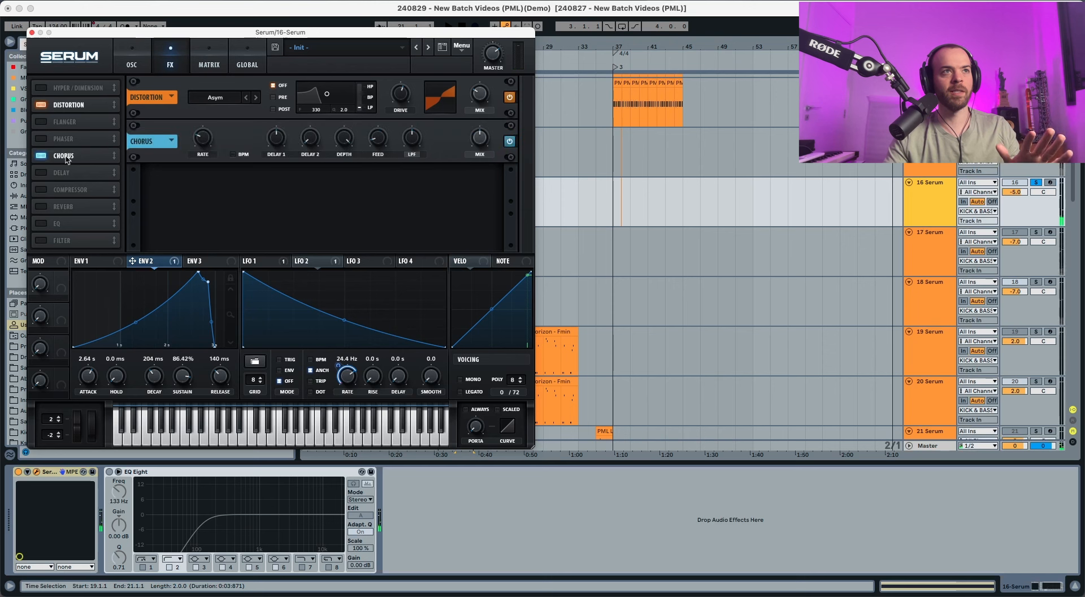
{"action": "left_click_drag", "start_coordinate": [71, 122], "coordinate": [71, 122]}
Raise the chorus's second delay time slightly while playing the sound.
{"action": "key", "text": "space"}
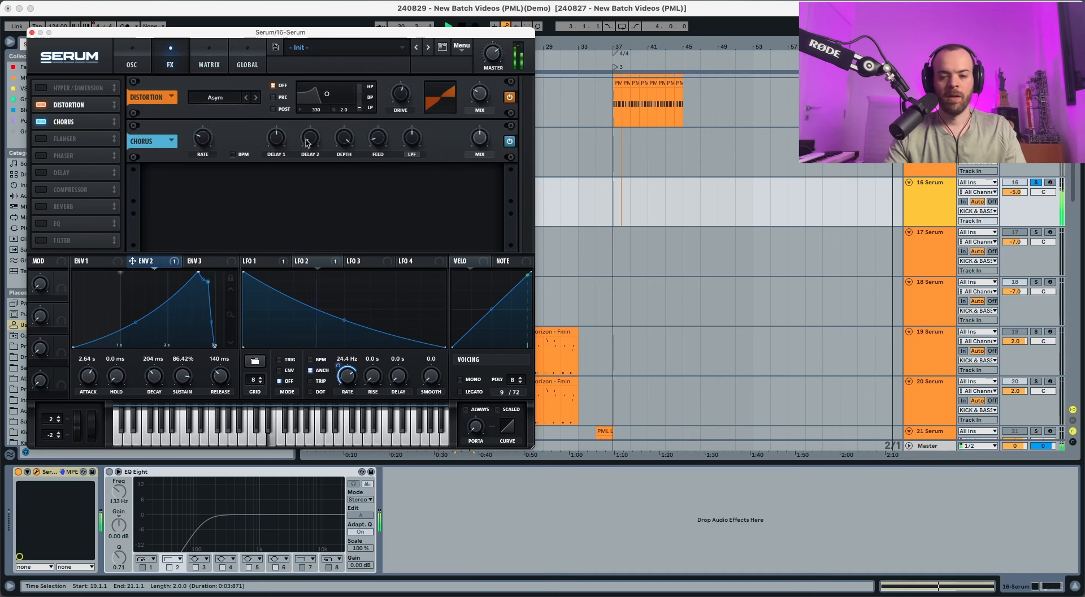
{"action": "key", "text": "space"}
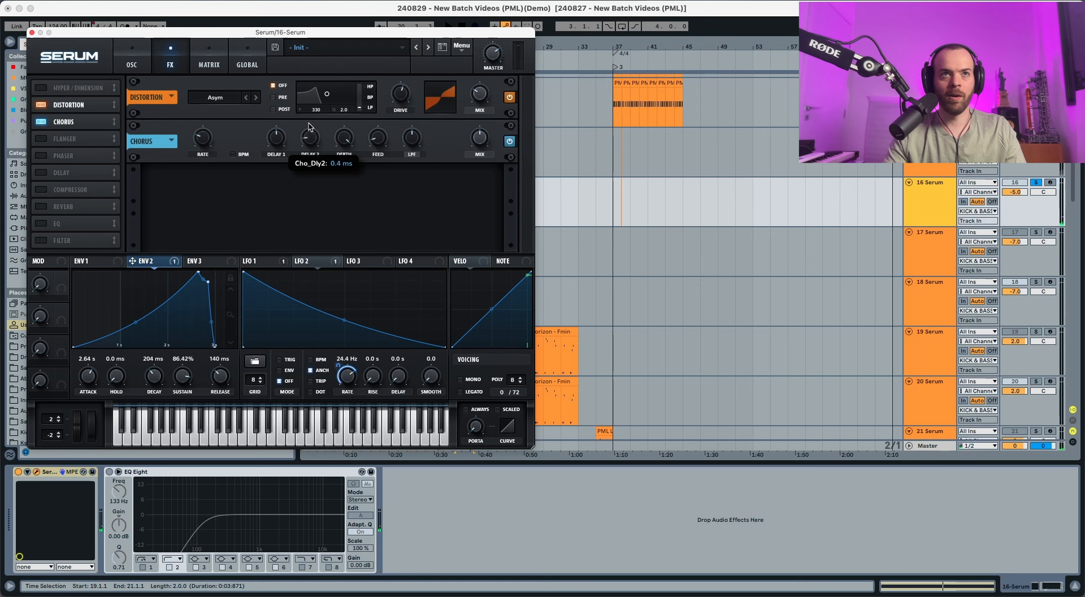
{"action": "key", "text": "space"}
{"action": "left_click_drag", "start_coordinate": [310, 123], "coordinate": [311, 121]}
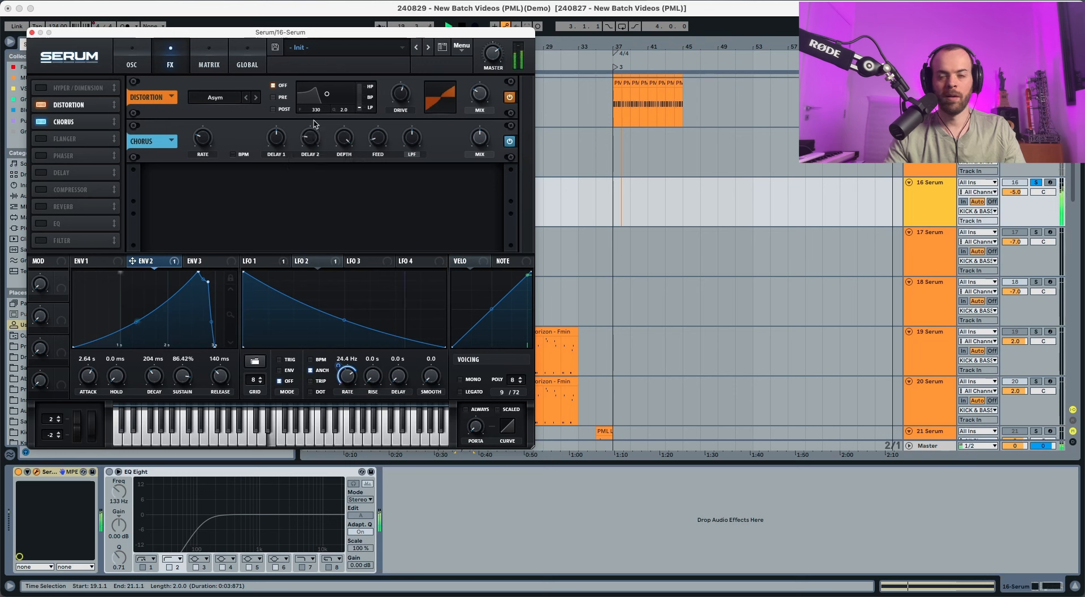
{"action": "key", "text": "space"}
Raise the chorus feedback and lower the chorus mix to about 18% while playing the sound.
{"action": "key", "text": "space"}
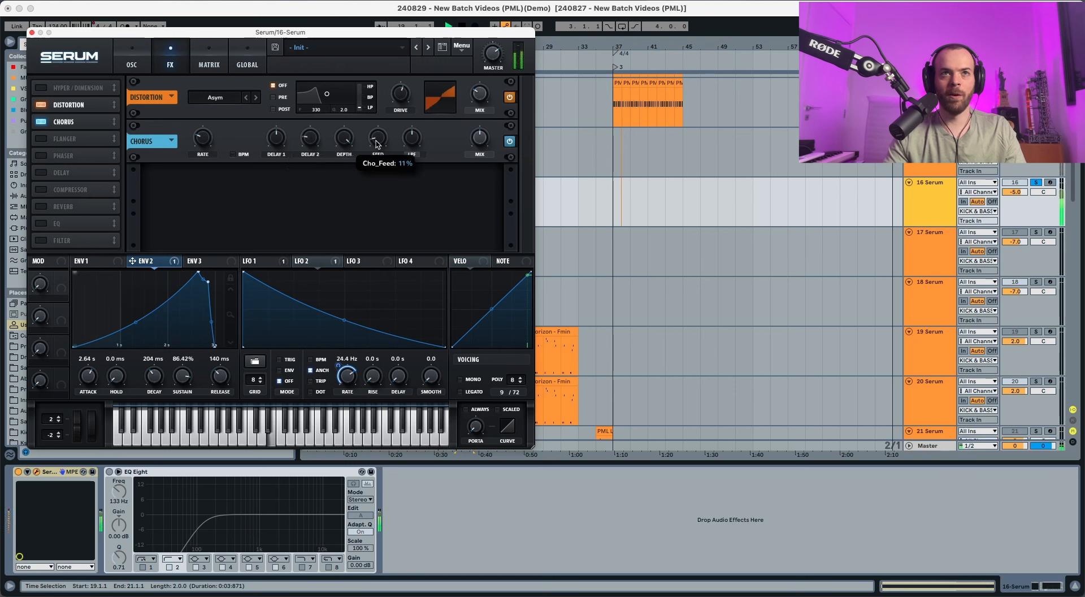
{"action": "left_click_drag", "start_coordinate": [377, 146], "coordinate": [378, 136]}
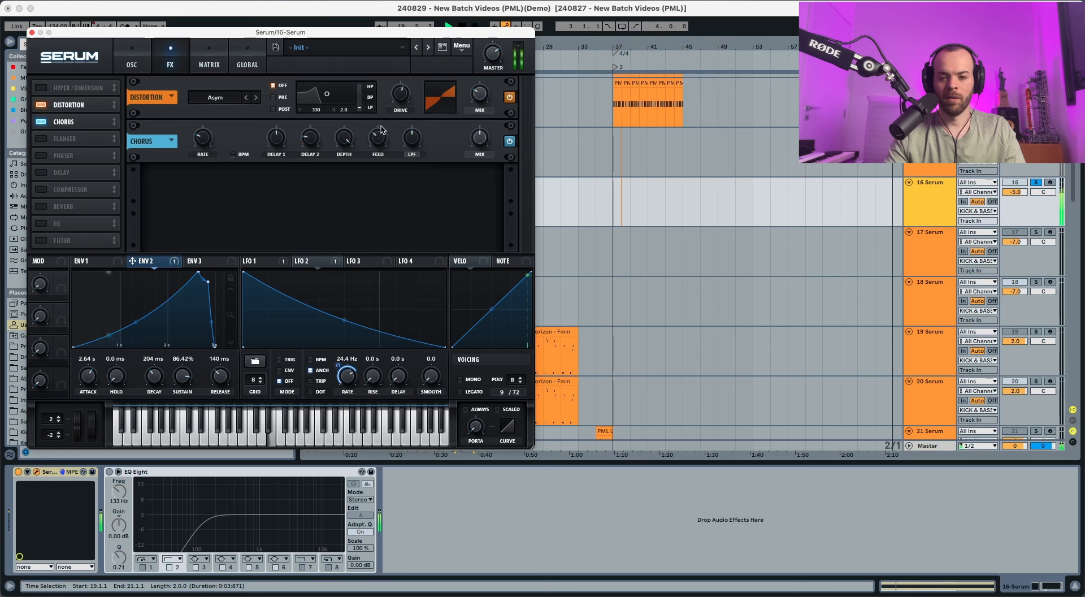
{"action": "key", "text": "space"}
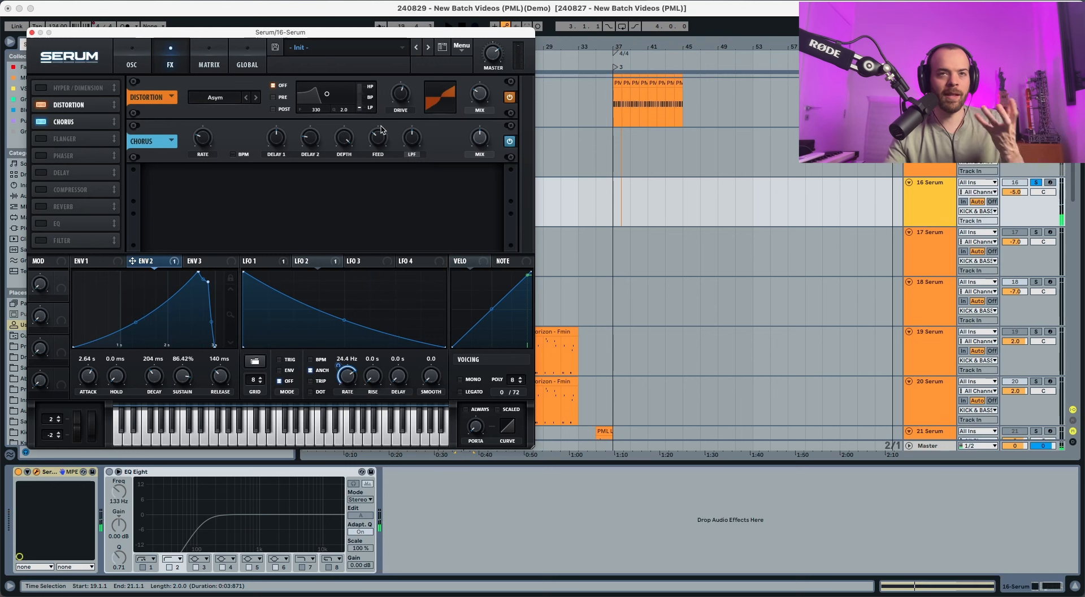
{"action": "mouse_move", "coordinate": [477, 139]}
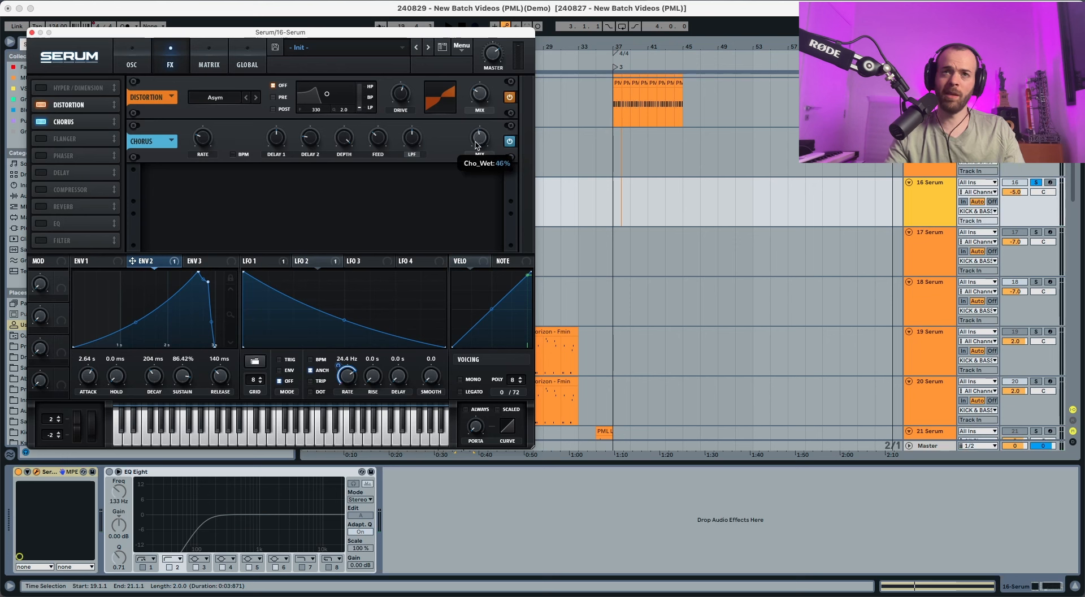
{"action": "left_click_drag", "start_coordinate": [477, 146], "coordinate": [475, 180]}
{"action": "key", "text": "space"}
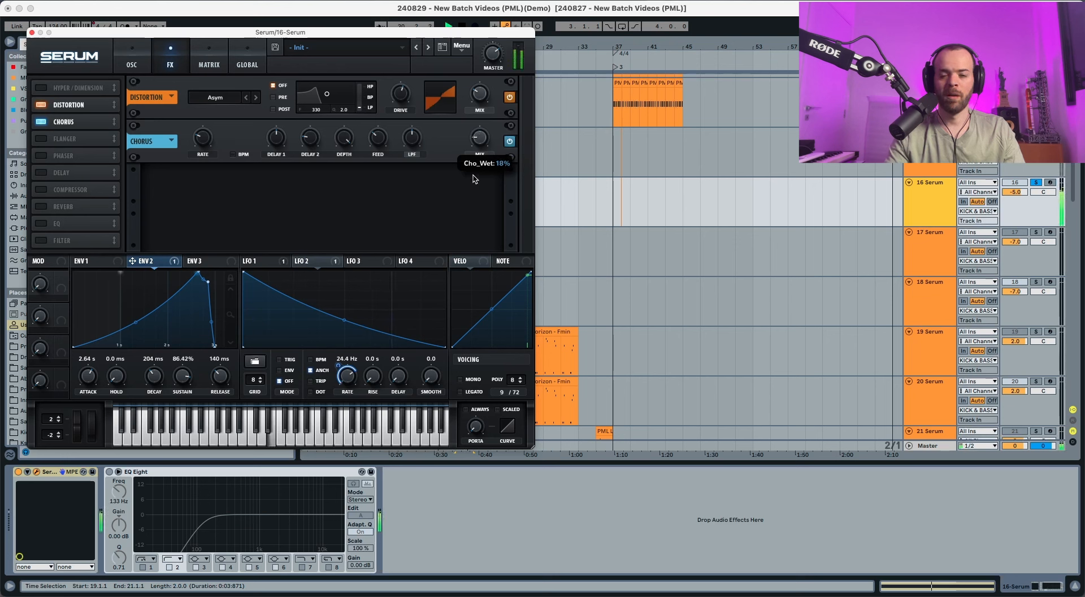
{"action": "key", "text": "space"}
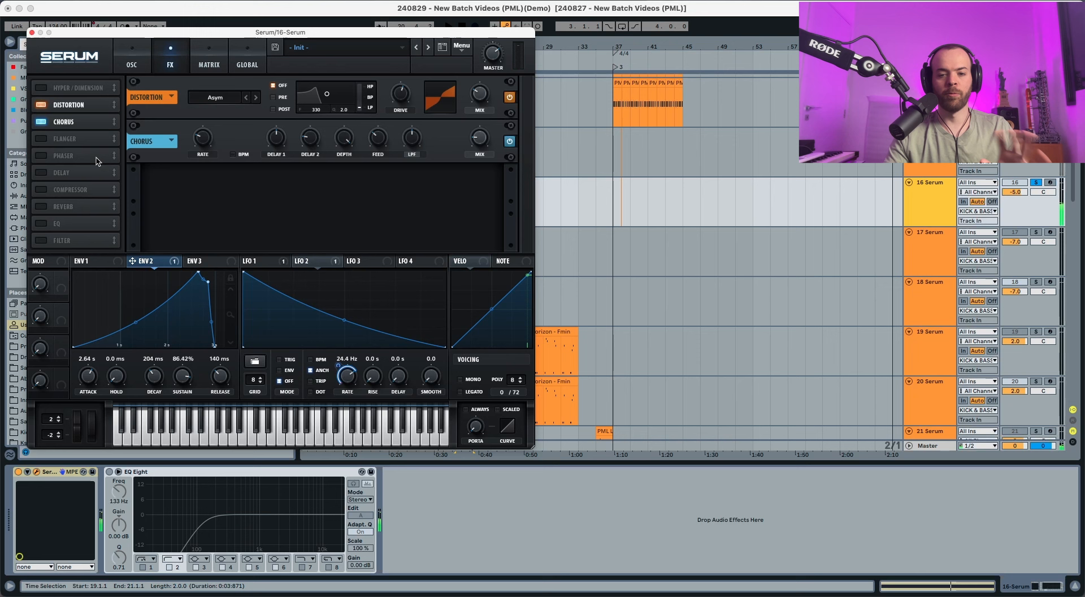
Enable the delay effect and lower its feedback slightly while playing the sound.
{"action": "left_click", "coordinate": [63, 173]}
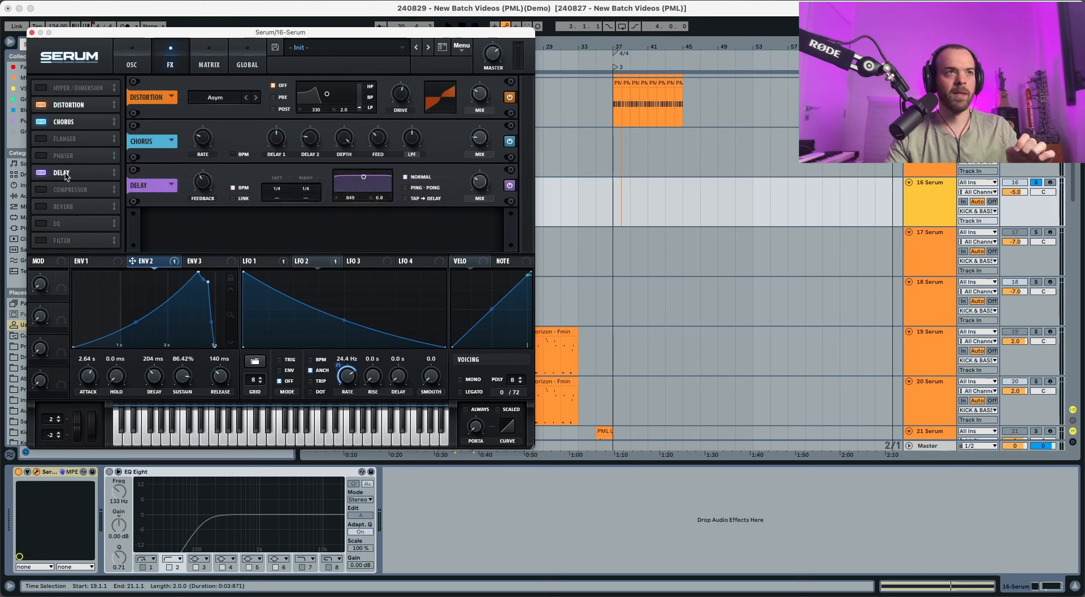
{"action": "mouse_move", "coordinate": [199, 182]}
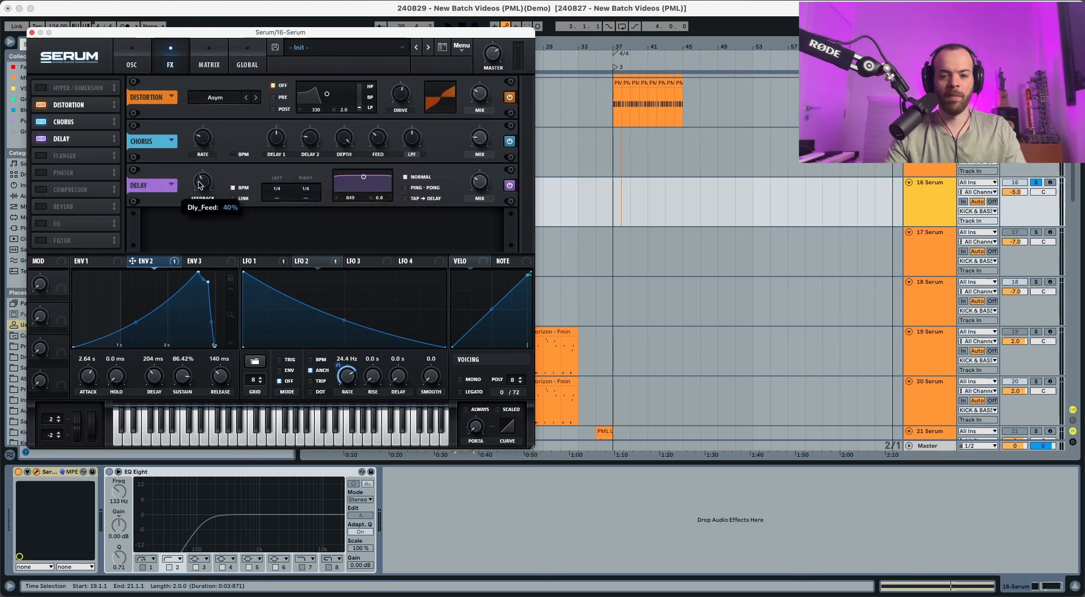
{"action": "key", "text": "space"}
{"action": "left_click_drag", "start_coordinate": [199, 188], "coordinate": [197, 194]}
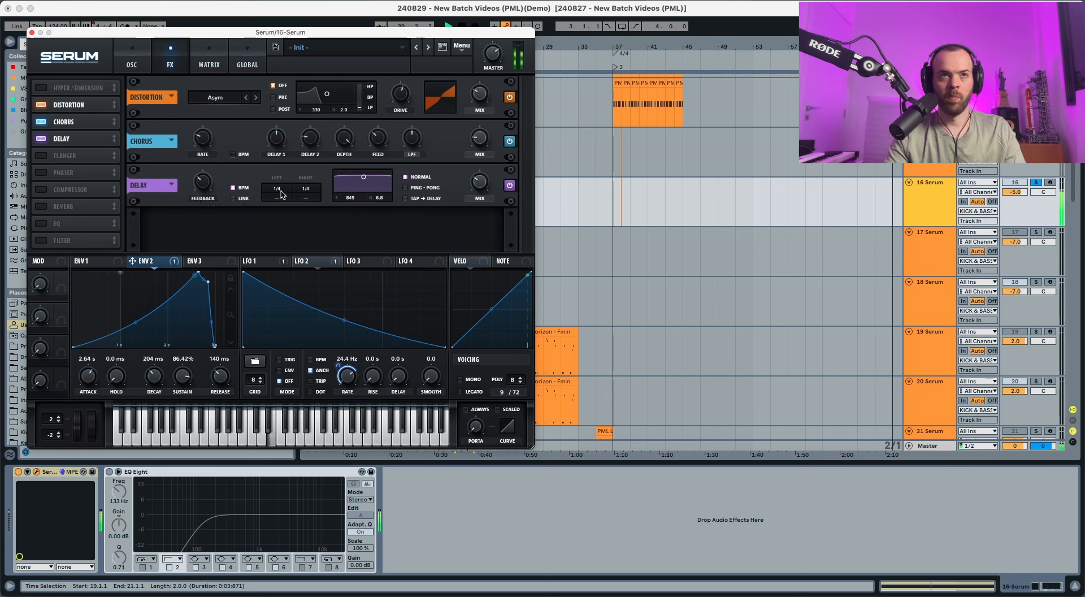
{"action": "key", "text": "space"}
Adjust the delay's filter to a frequency of about 1617 and a bandwidth of 4.4, and audition it.
{"action": "left_click_drag", "start_coordinate": [356, 200], "coordinate": [378, 244]}
{"action": "key", "text": "space"}
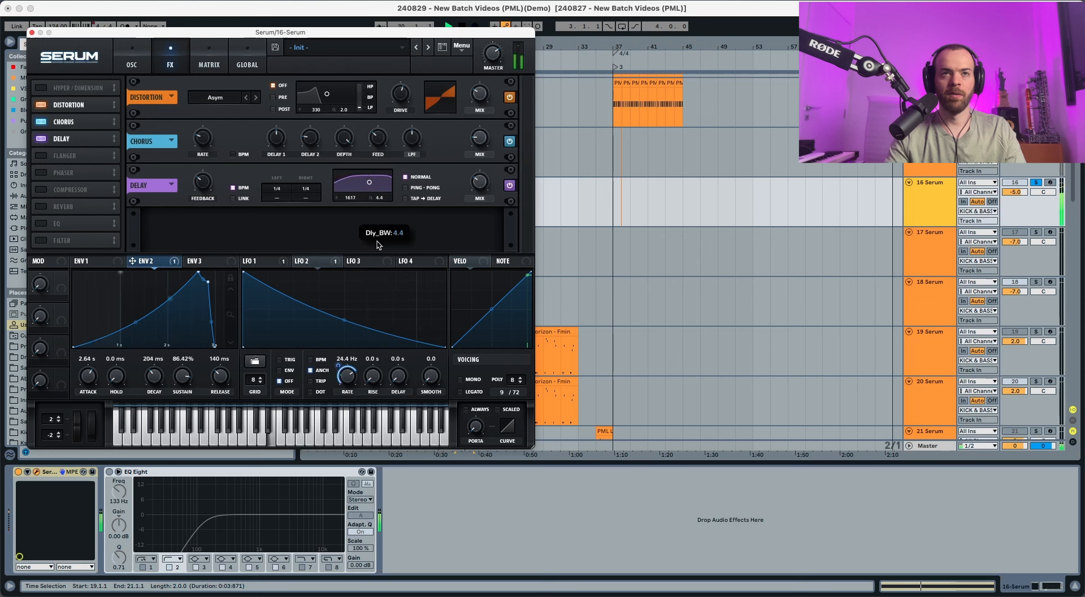
{"action": "key", "text": "space"}
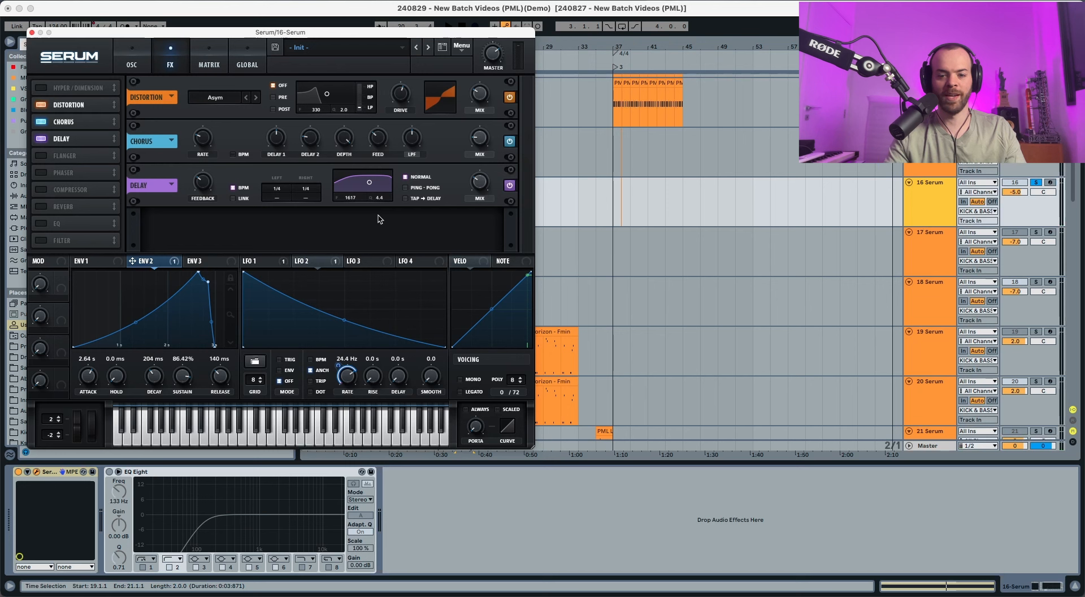
Enable the reverb effect in Hall mode and set its mix to about 37% while playing the sound.
{"action": "left_click", "coordinate": [41, 206]}
{"action": "key", "text": "space"}
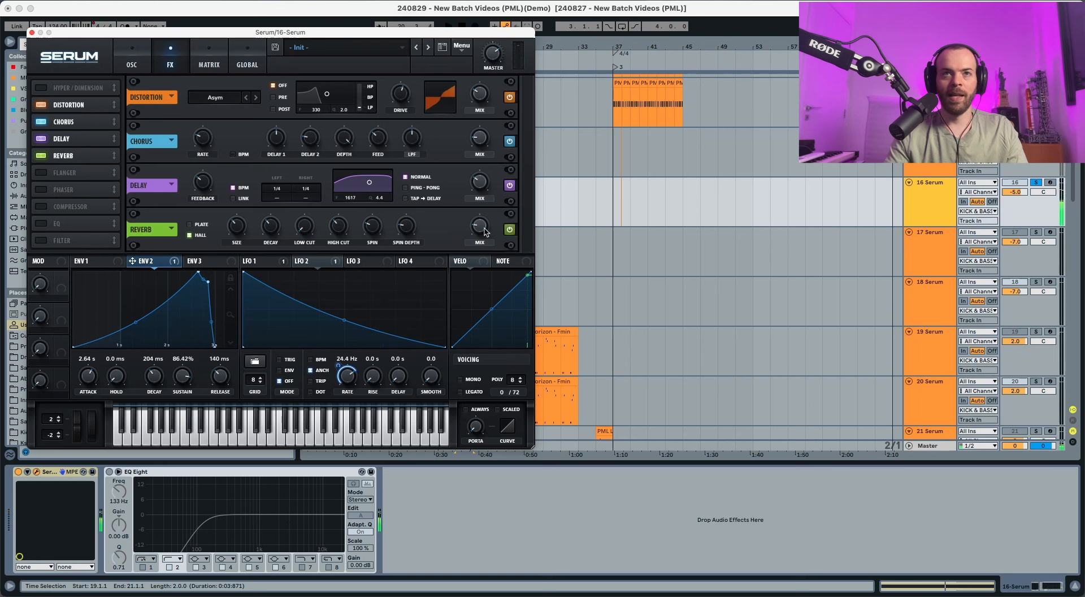
{"action": "mouse_move", "coordinate": [483, 223]}
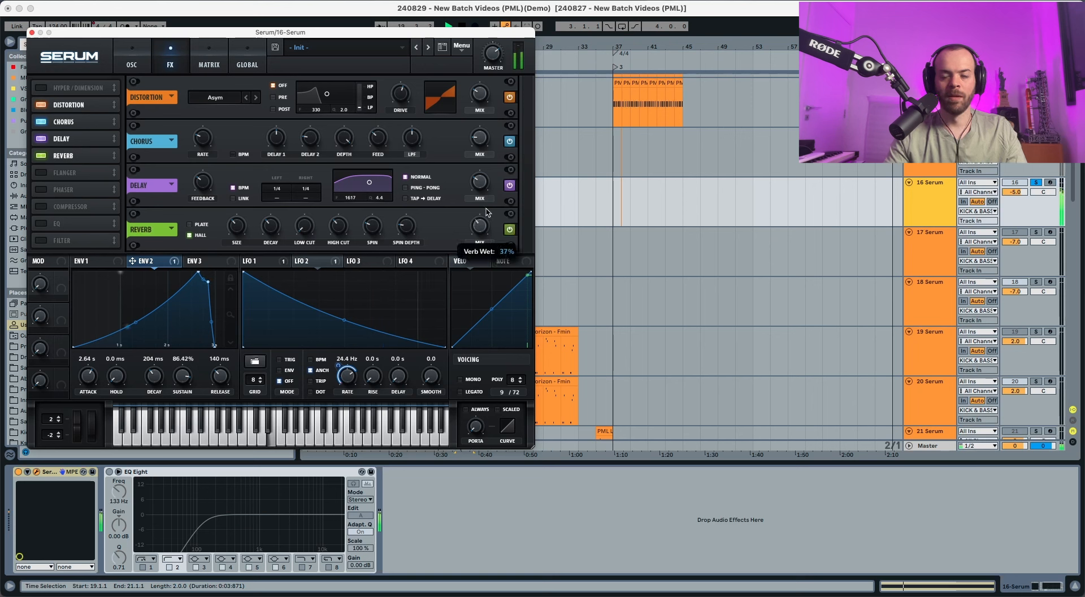
{"action": "mouse_move", "coordinate": [277, 228]}
{"action": "key", "text": "space"}
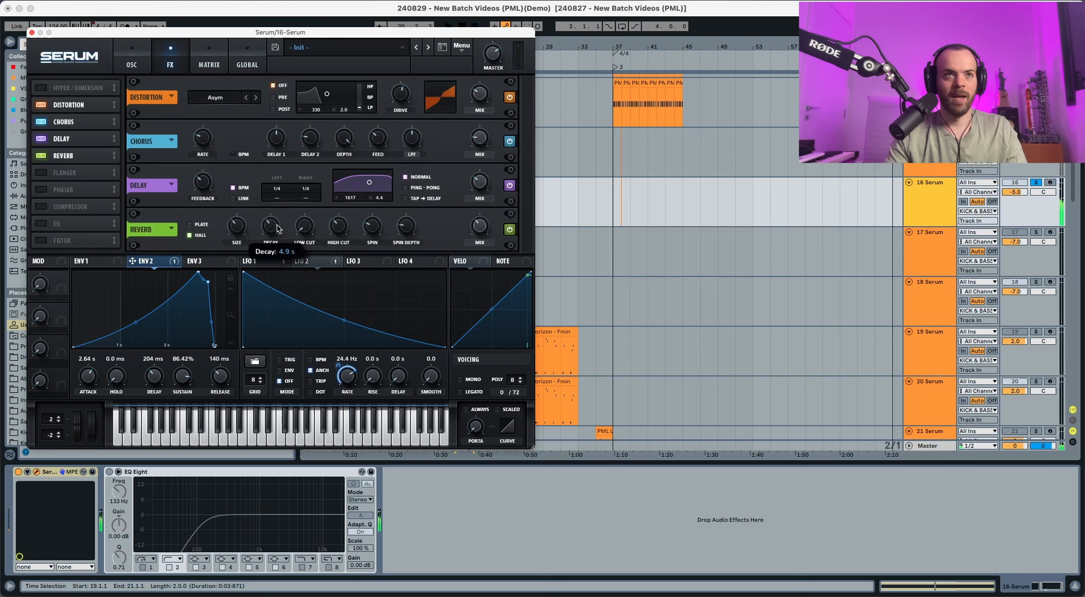
Lengthen the reverb decay and set the reverb's high cut to about 22% while playing the sound.
{"action": "key", "text": "space"}
{"action": "left_click_drag", "start_coordinate": [277, 229], "coordinate": [278, 219]}
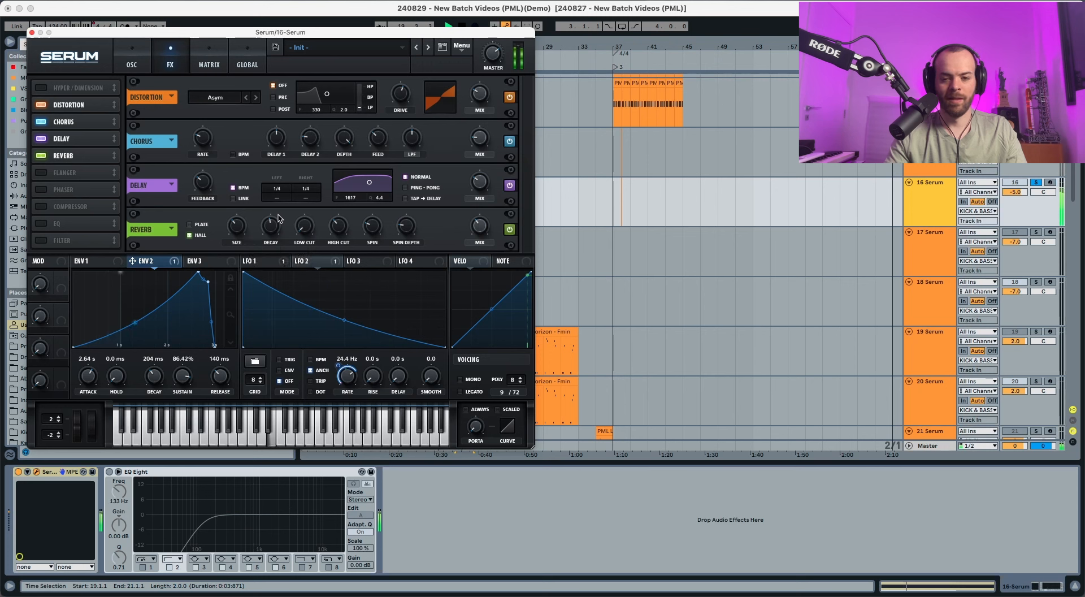
{"action": "mouse_move", "coordinate": [334, 234]}
{"action": "key", "text": "space"}
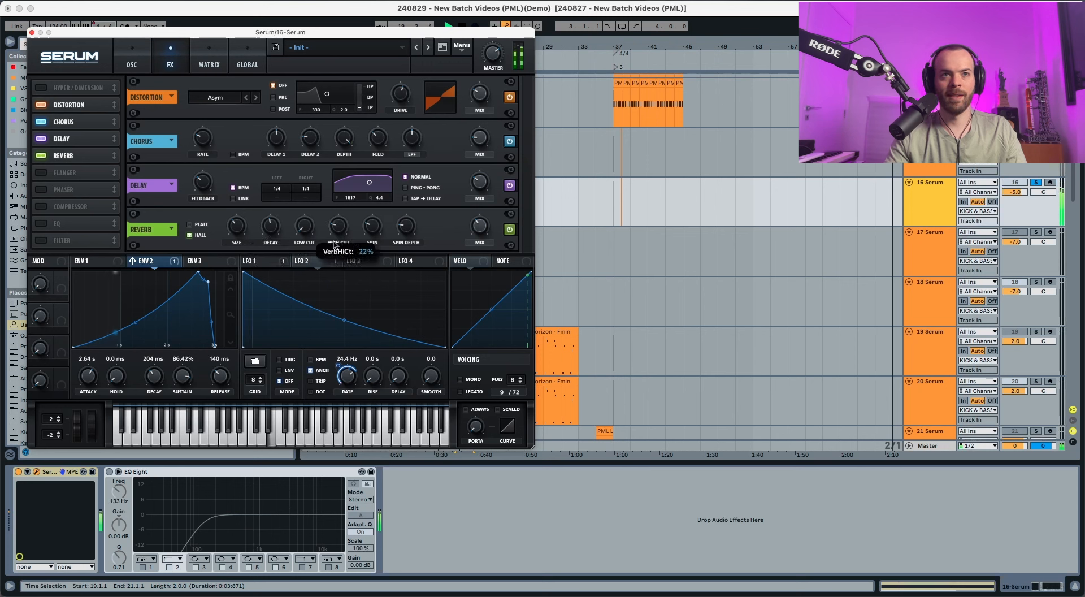
{"action": "key", "text": "space"}
Raise the reverb's low cut while playing the sound.
{"action": "key", "text": "space"}
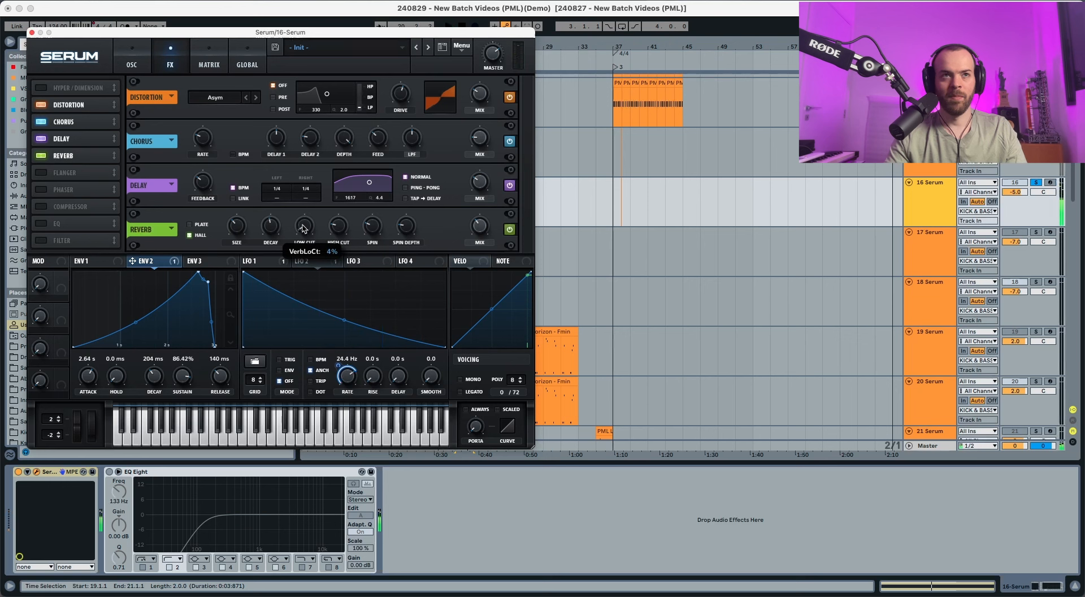
{"action": "key", "text": "space"}
{"action": "left_click_drag", "start_coordinate": [298, 206], "coordinate": [300, 189]}
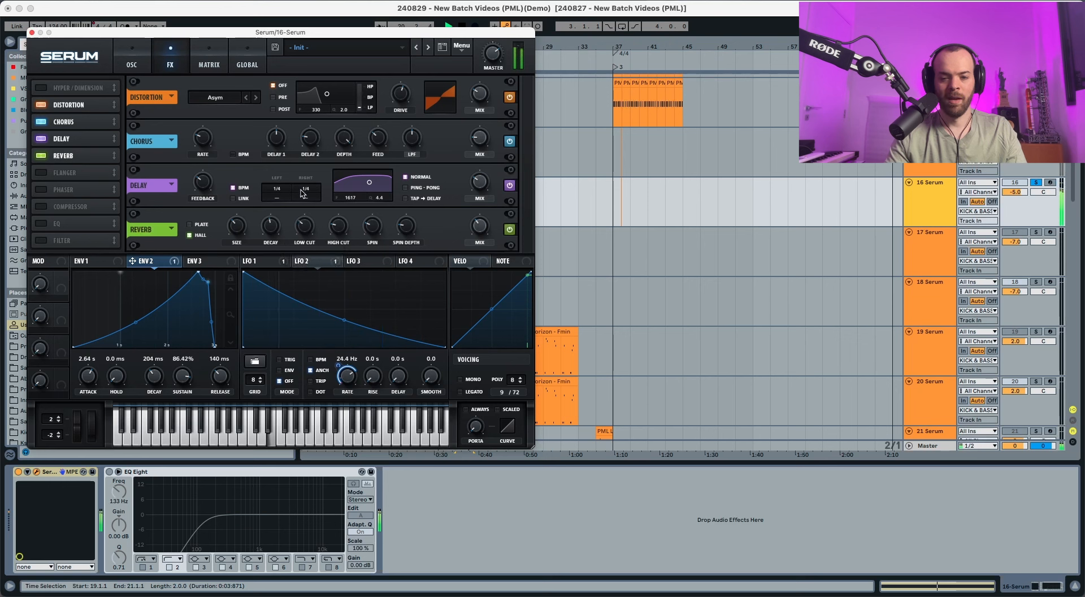
{"action": "key", "text": "space"}
Increase the reverb size while playing the sound.
{"action": "mouse_move", "coordinate": [236, 226]}
{"action": "key", "text": "space"}
{"action": "left_click_drag", "start_coordinate": [237, 230], "coordinate": [239, 221]}
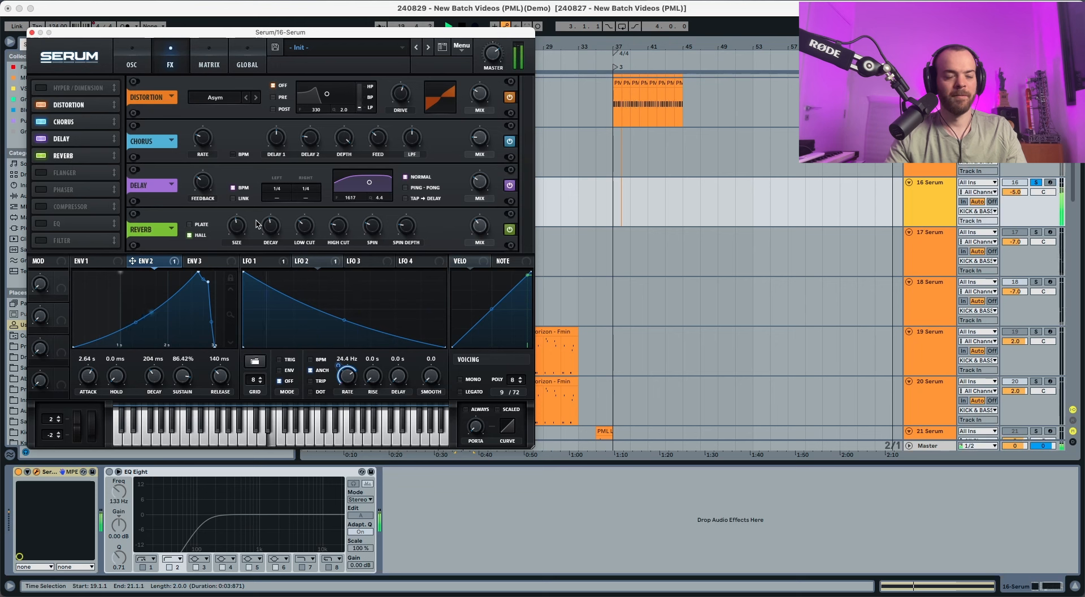
{"action": "key", "text": "space"}
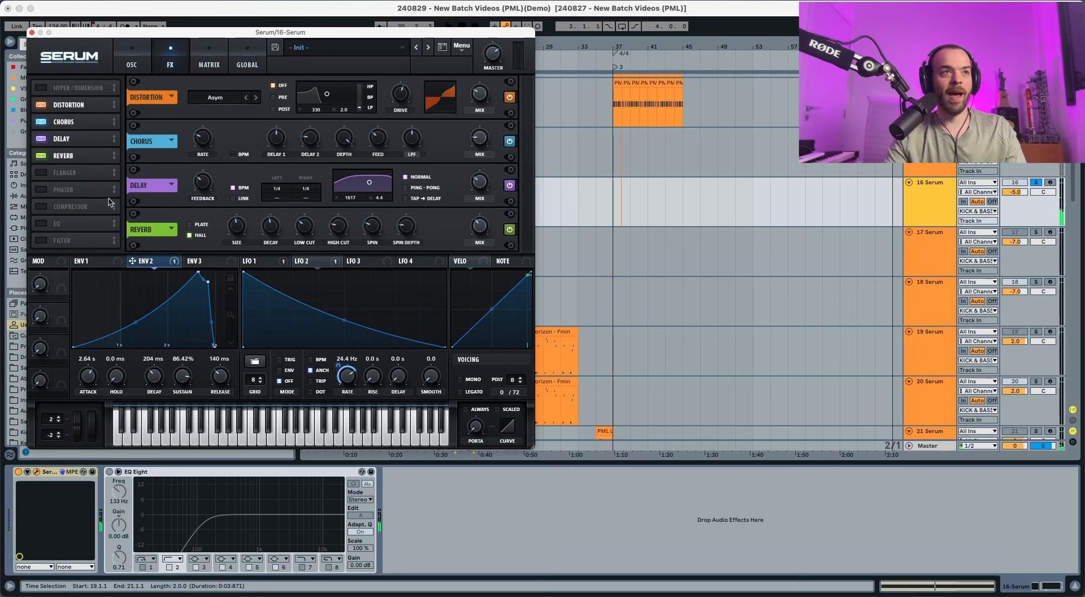
Enable the EQ effect, switch its low band to a high-pass shape and set that band's Q to about 45%.
{"action": "left_click", "coordinate": [42, 224]}
{"action": "left_click", "coordinate": [67, 224]}
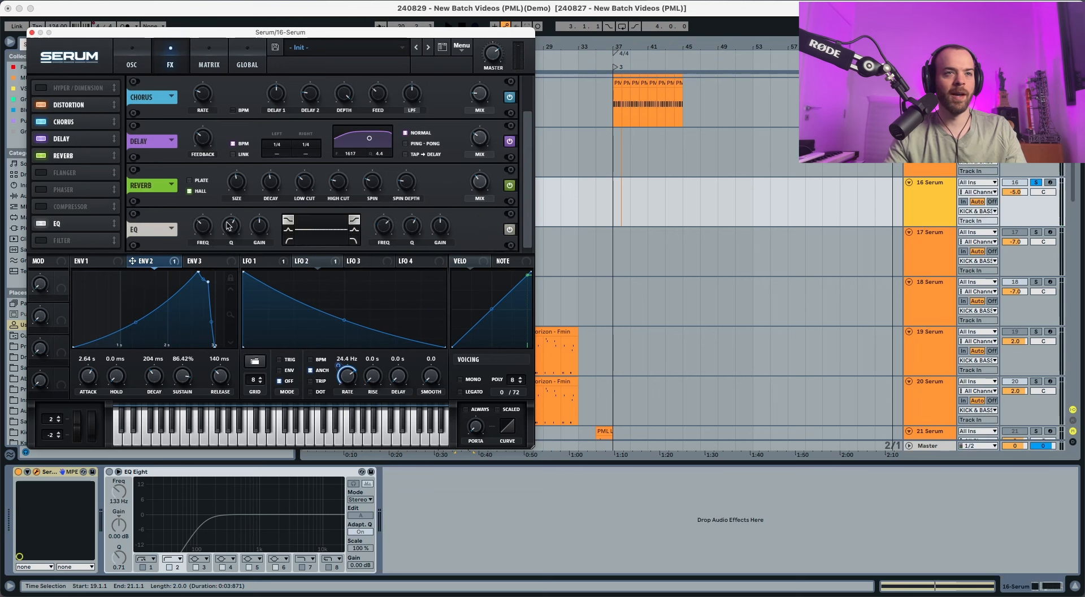
{"action": "left_click", "coordinate": [289, 241]}
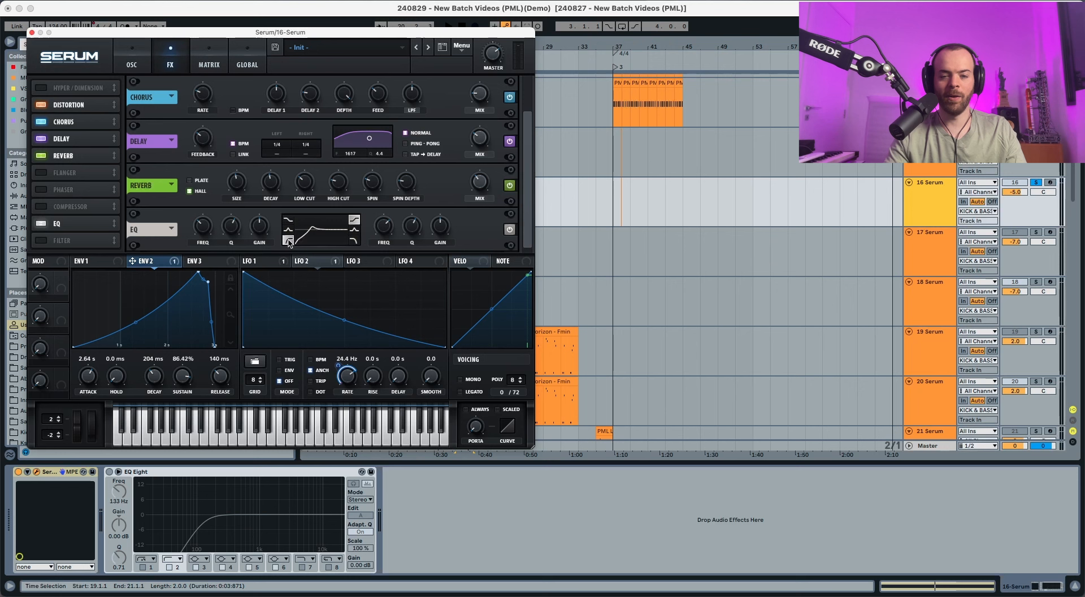
{"action": "left_click_drag", "start_coordinate": [229, 224], "coordinate": [229, 243]}
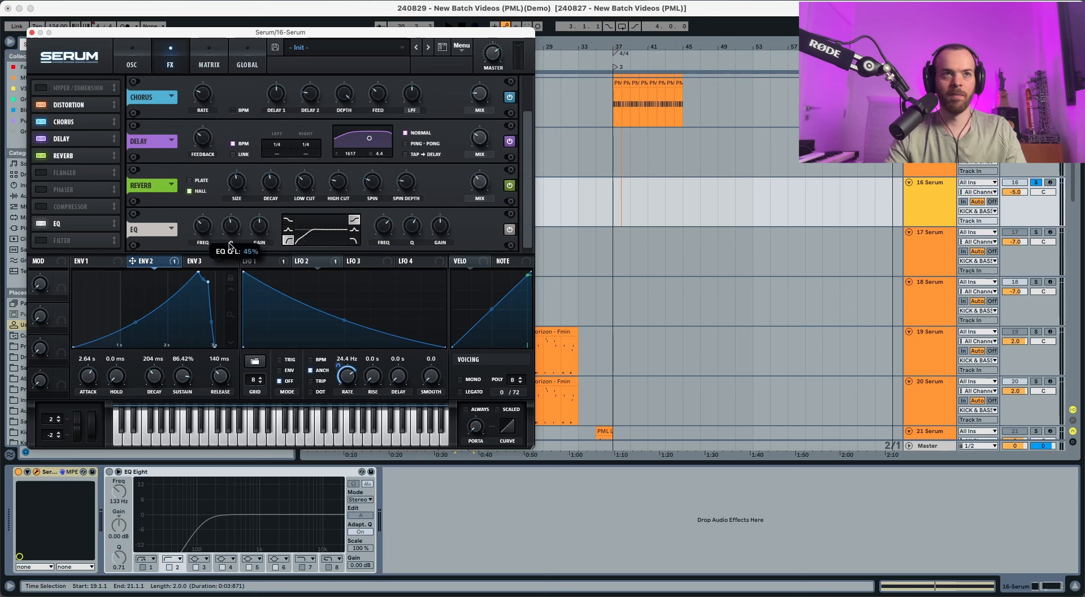
Lower the EQ's high-pass frequency while playing the sound.
{"action": "key", "text": "space"}
{"action": "left_click_drag", "start_coordinate": [202, 230], "coordinate": [201, 245]}
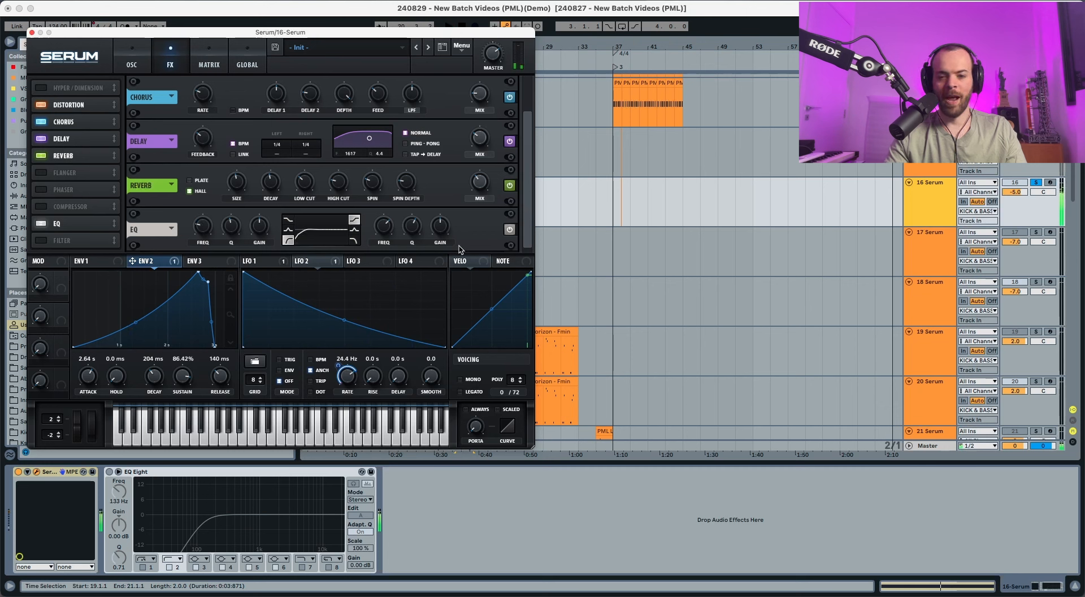
{"action": "key", "text": "space"}
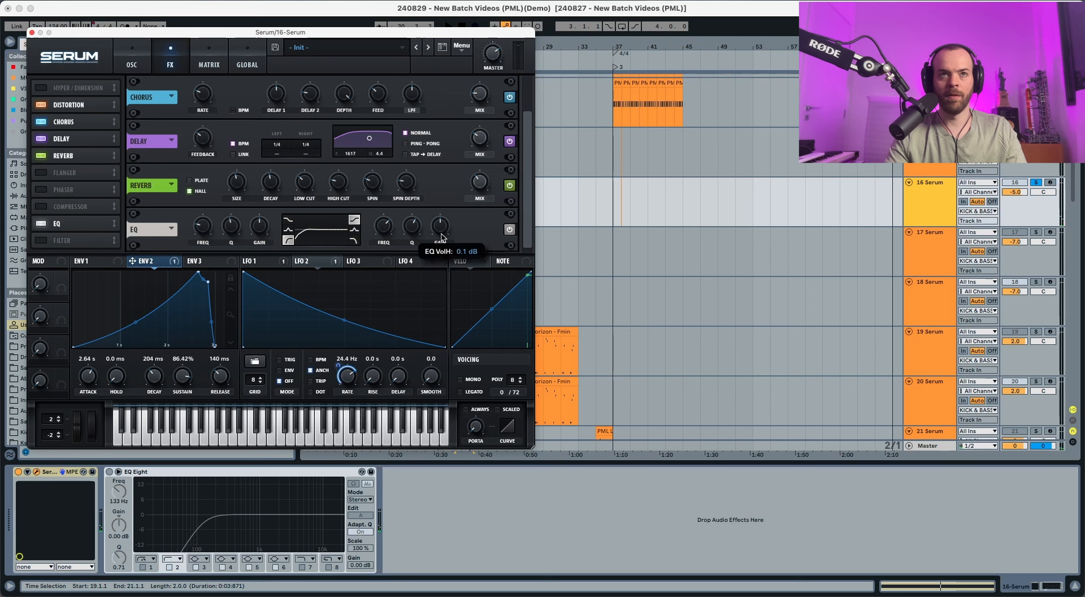
Boost the gain of the EQ's high shelf slightly while playing the sound.
{"action": "key", "text": "space"}
{"action": "left_click_drag", "start_coordinate": [441, 237], "coordinate": [445, 223]}
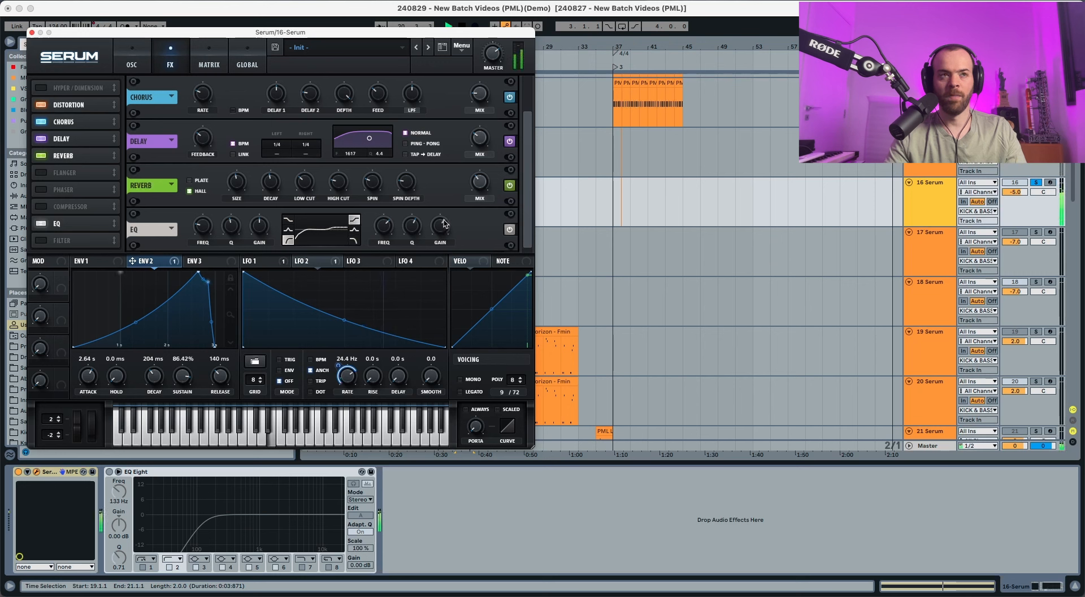
{"action": "key", "text": "space"}
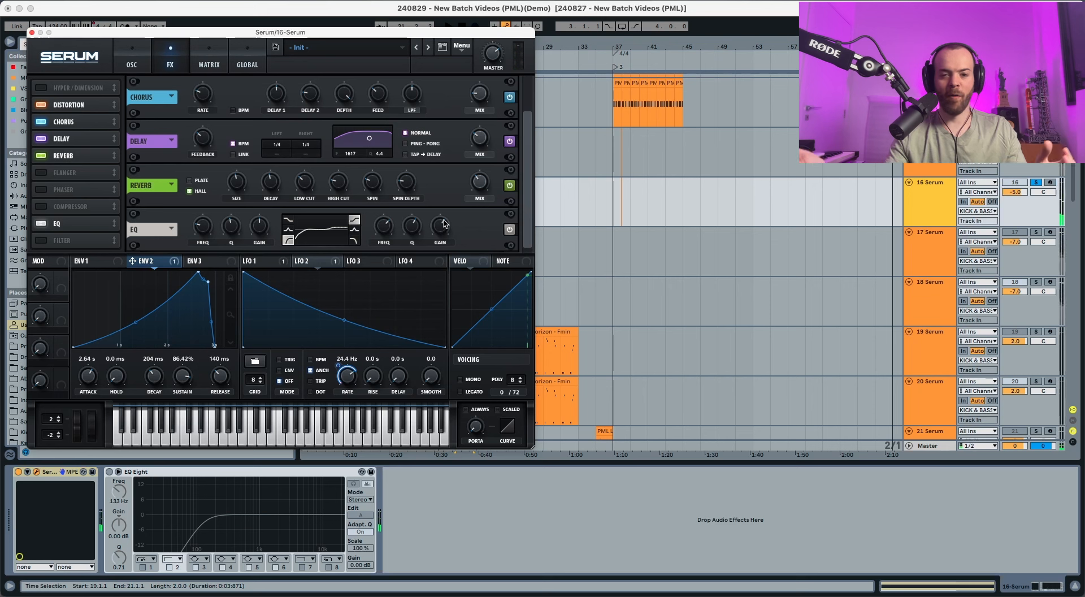
Play the finished sound, toggling track 16's solo to compare it alone and with the other tracks.
{"action": "key", "text": "space"}
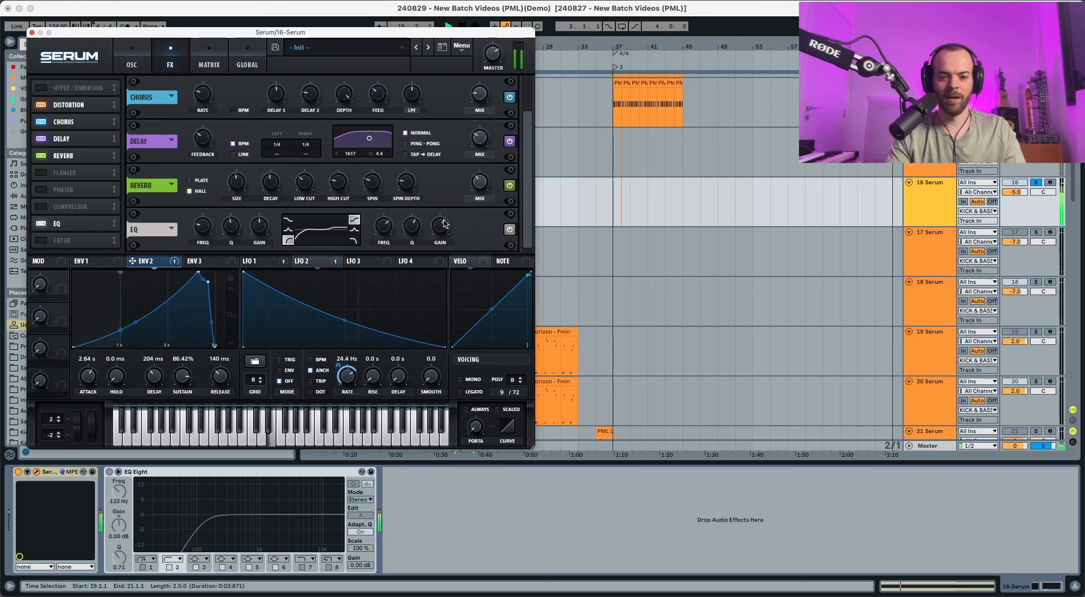
{"action": "left_click", "coordinate": [1037, 183]}
{"action": "key", "text": "space"}
{"action": "left_click", "coordinate": [1037, 183]}
{"action": "key", "text": "space"}
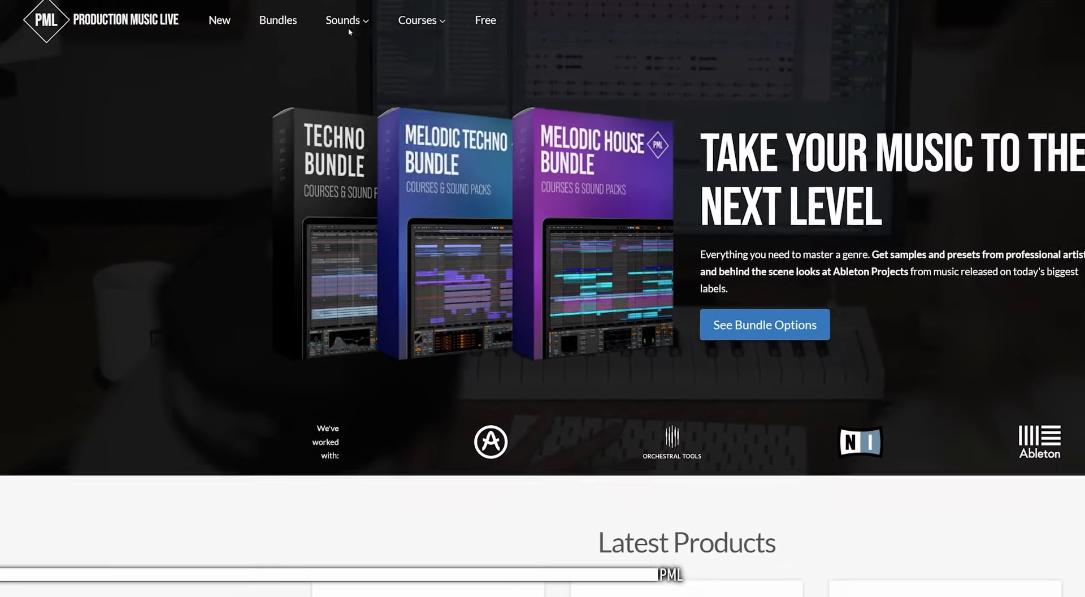
{"action": "mouse_move", "coordinate": [407, 26]}
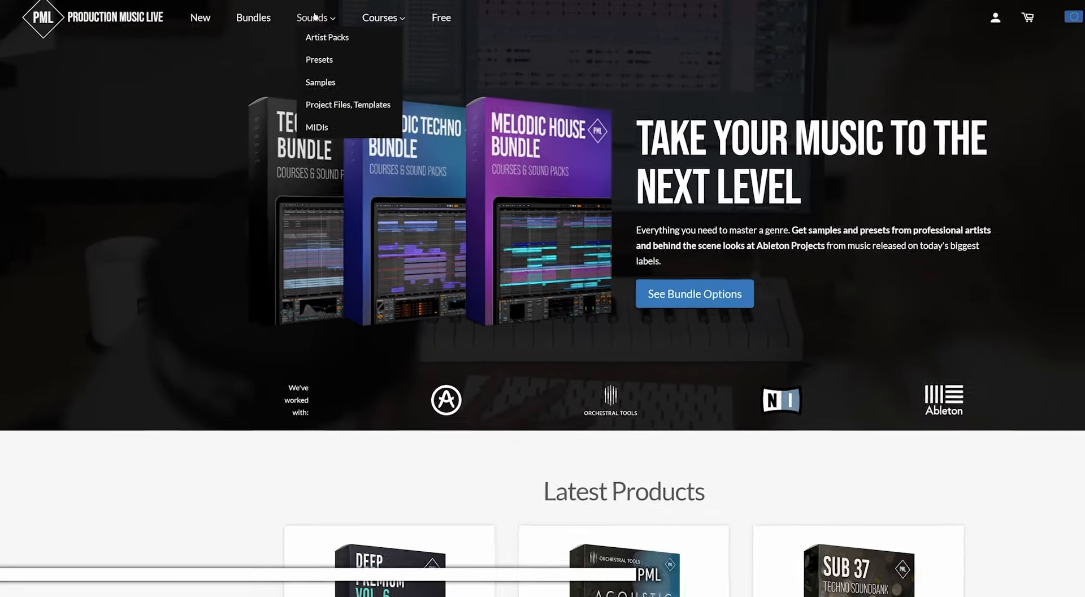